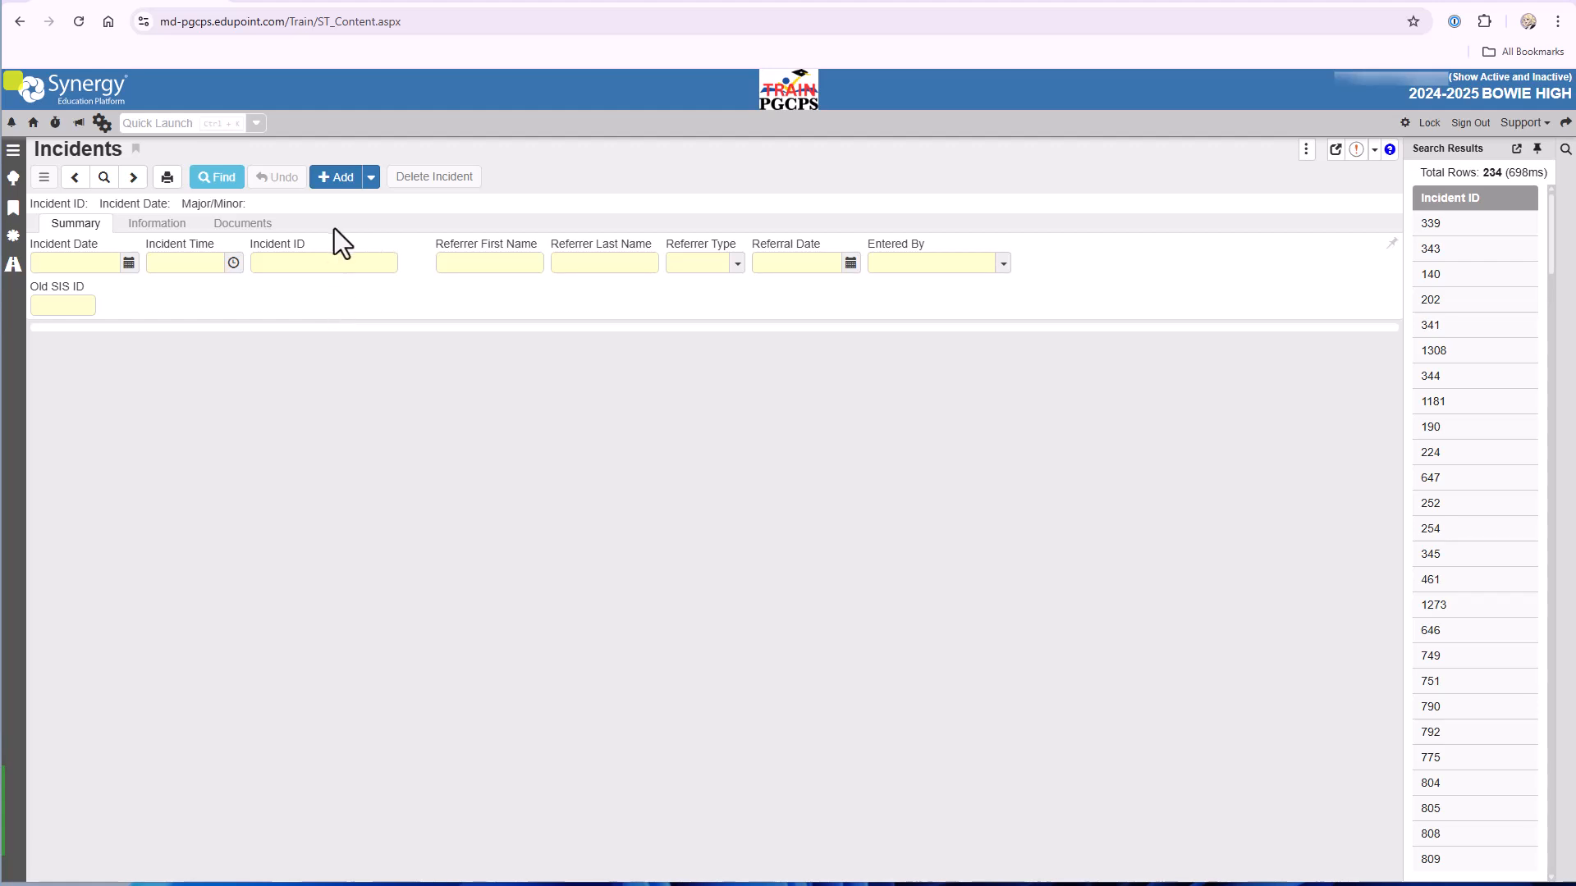
- Add a new incident with time 2:33 PM, the entering staff member, the referrer's name, referrer type Administrator and context During School Hrs
left_click(319, 181)
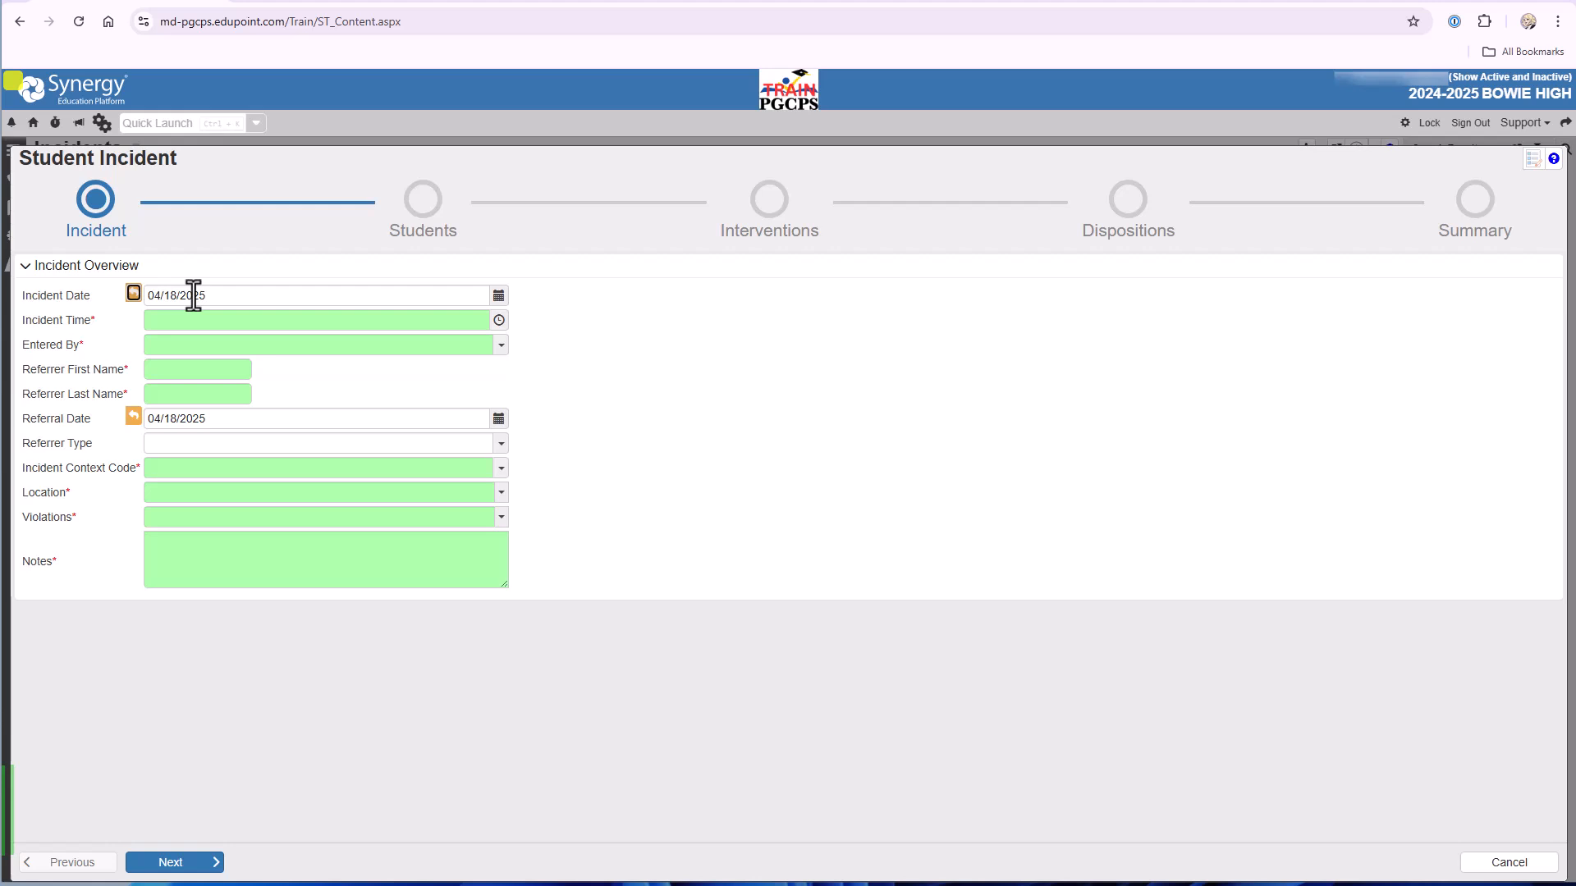
left_click(497, 318)
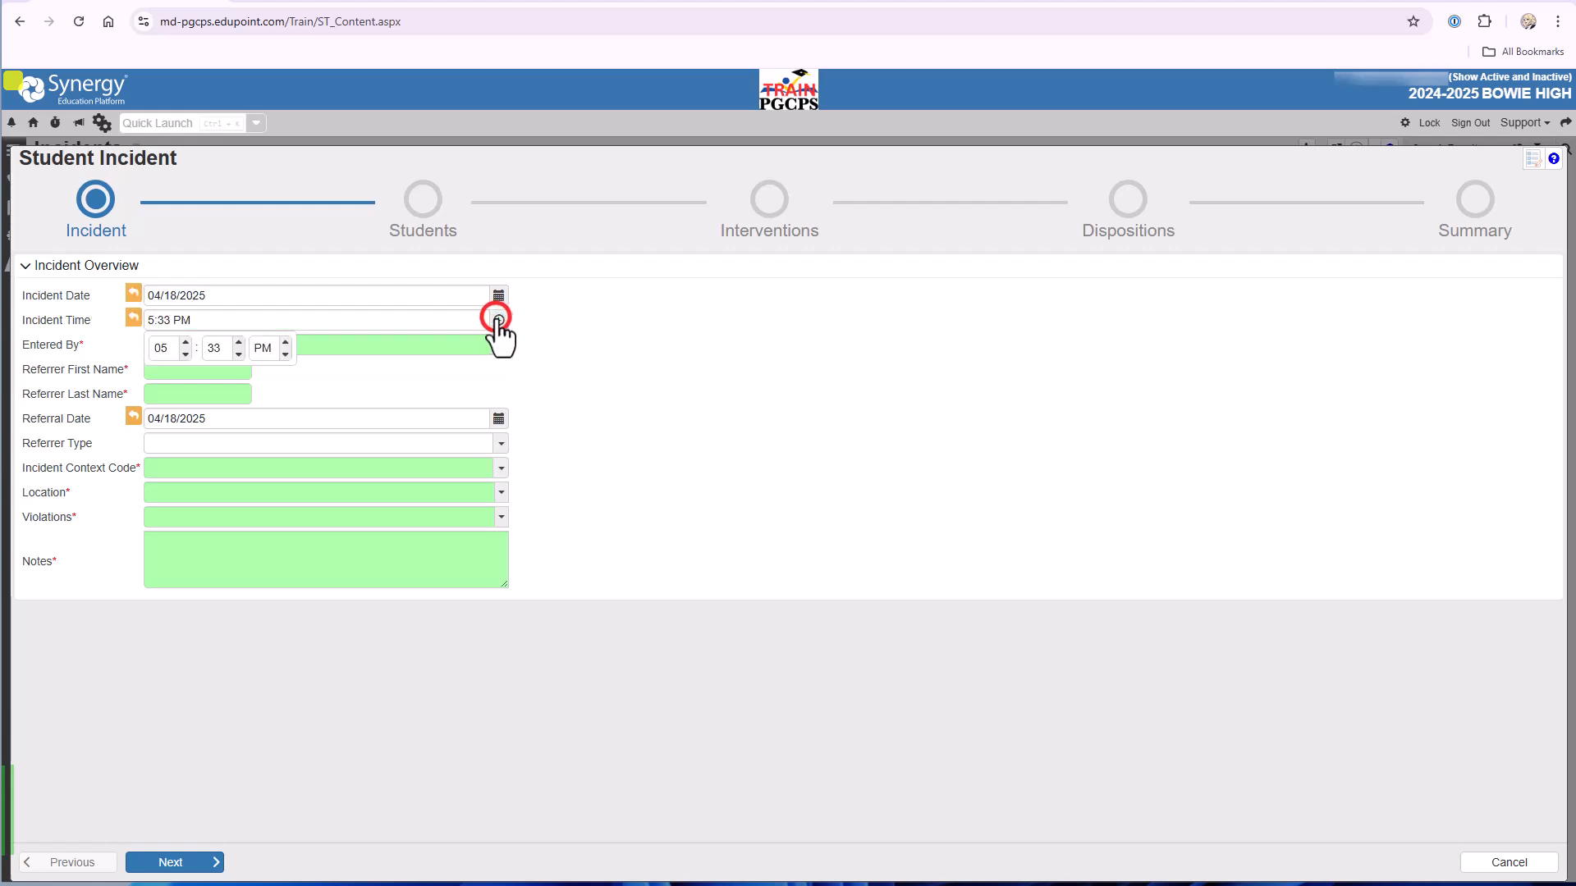
left_click(186, 355)
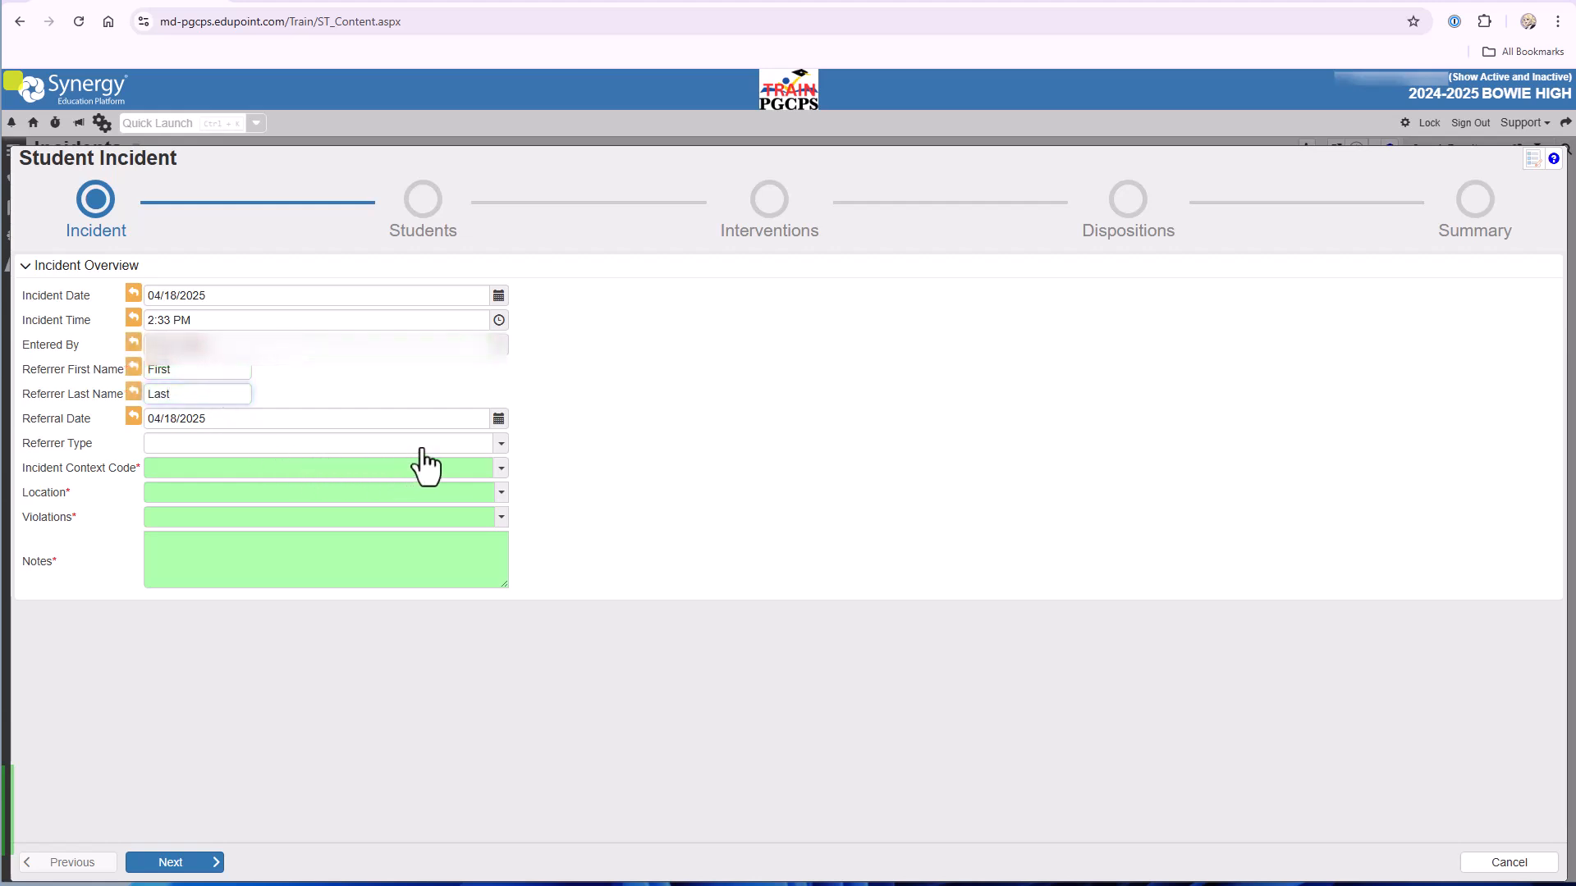
left_click(500, 443)
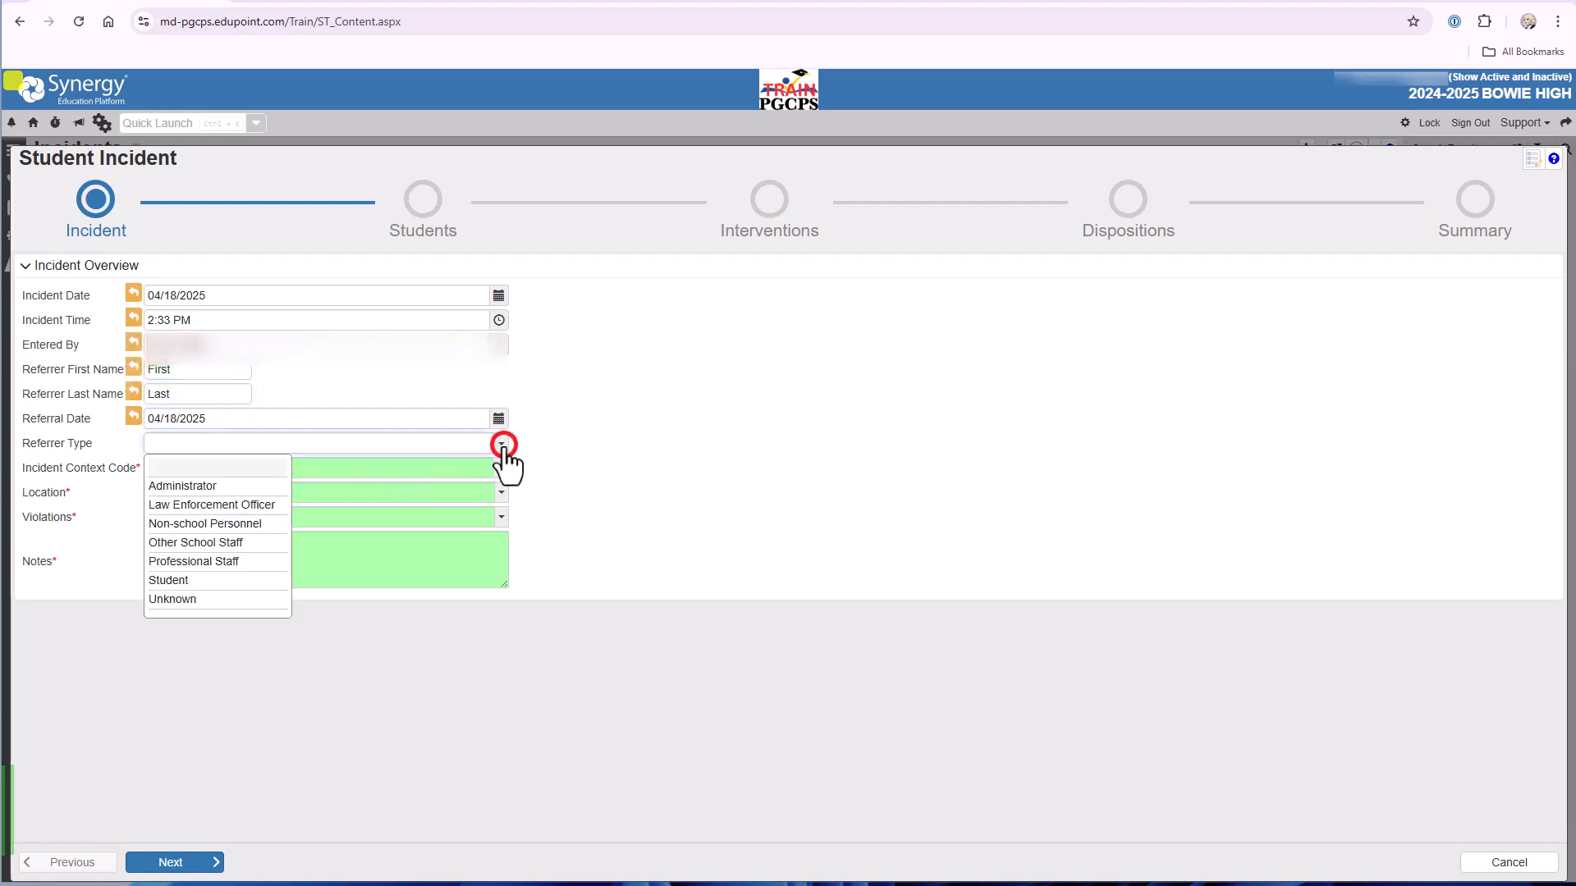
left_click(251, 488)
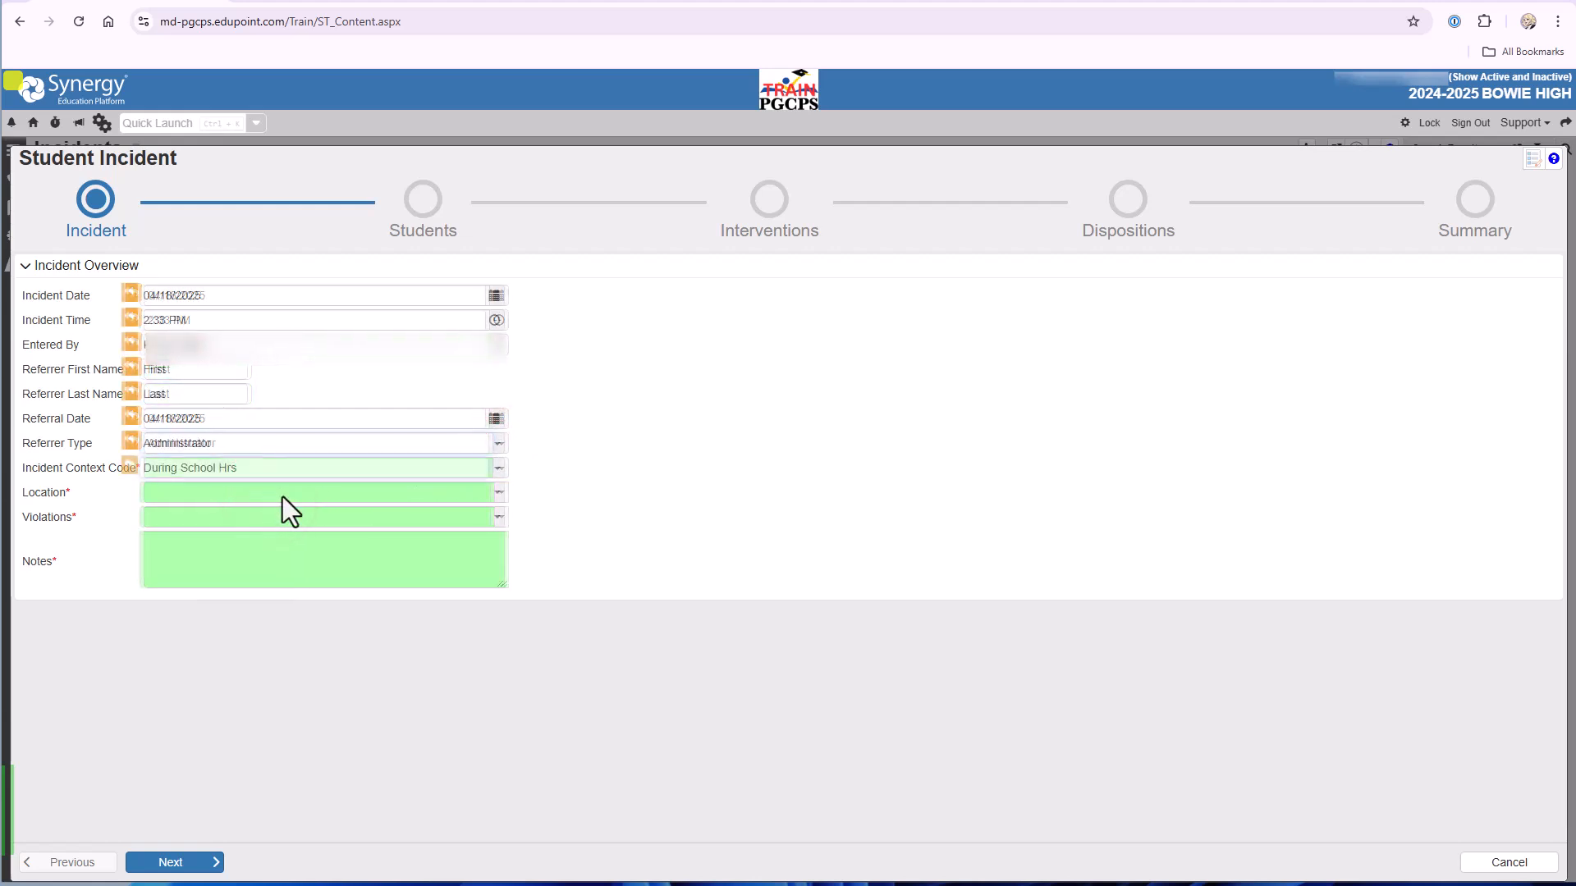
- Set the incident's location to both School Building/Campus and At a school sponsored activity on school property
left_click(283, 496)
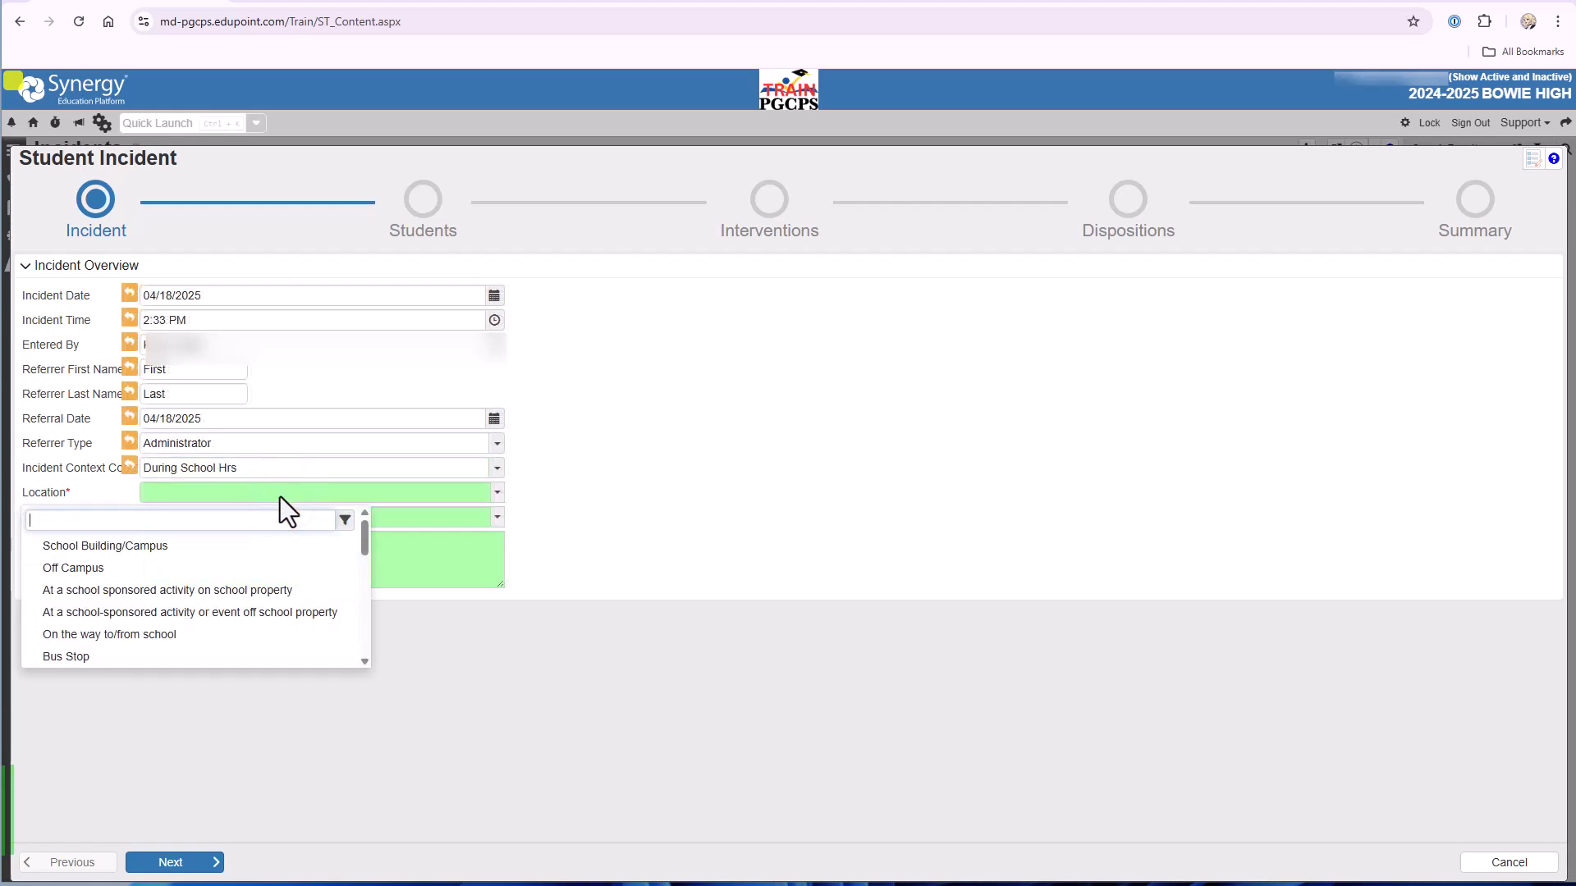
left_click(245, 546)
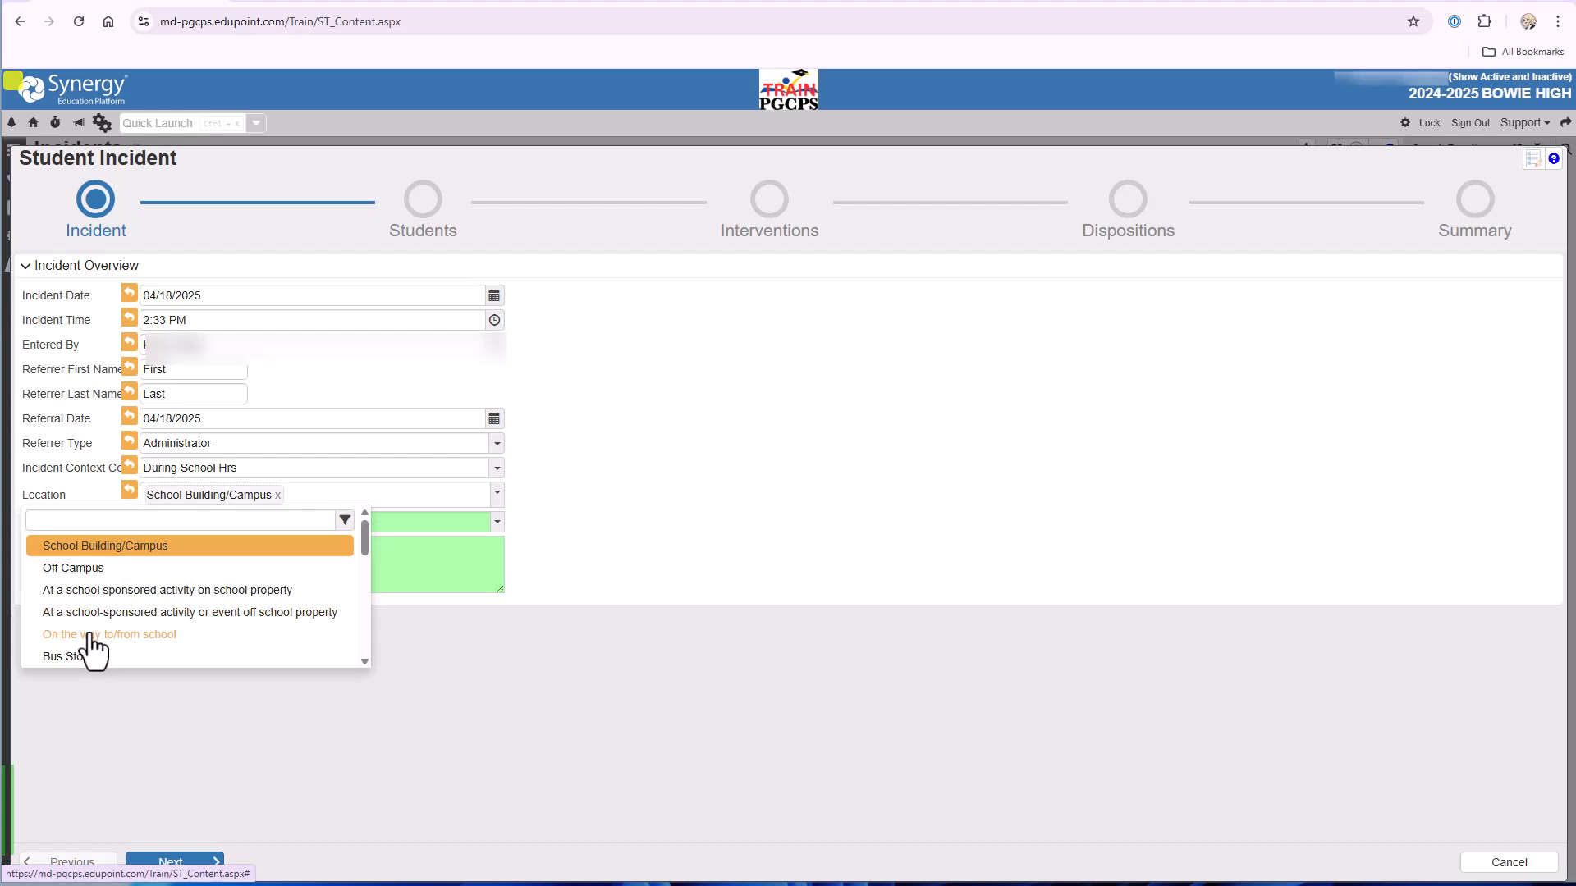
left_click(99, 595)
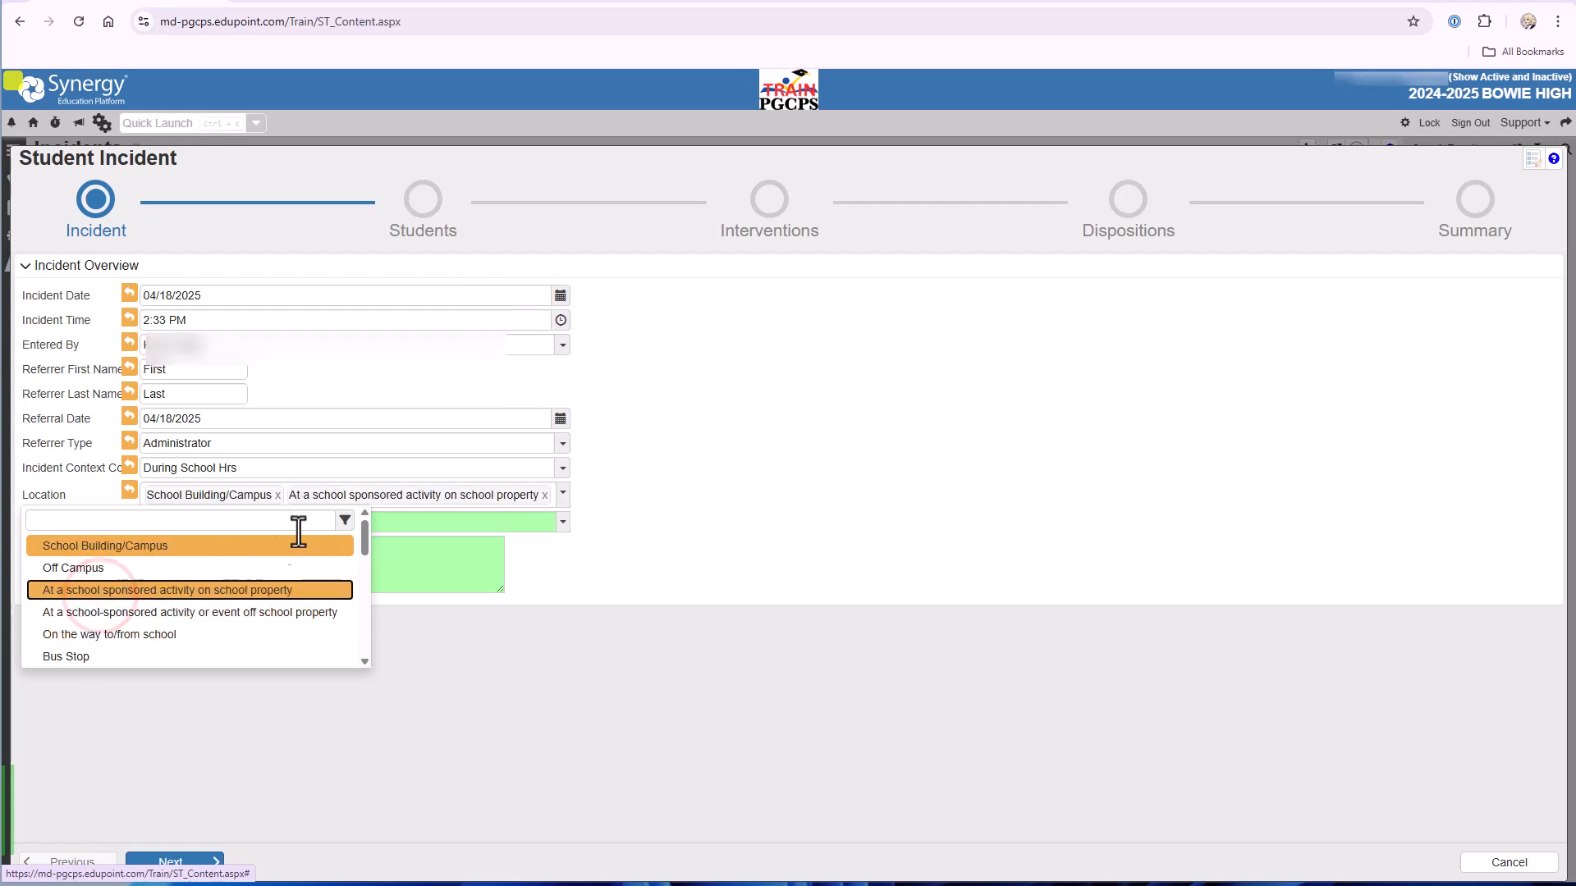
left_click(691, 539)
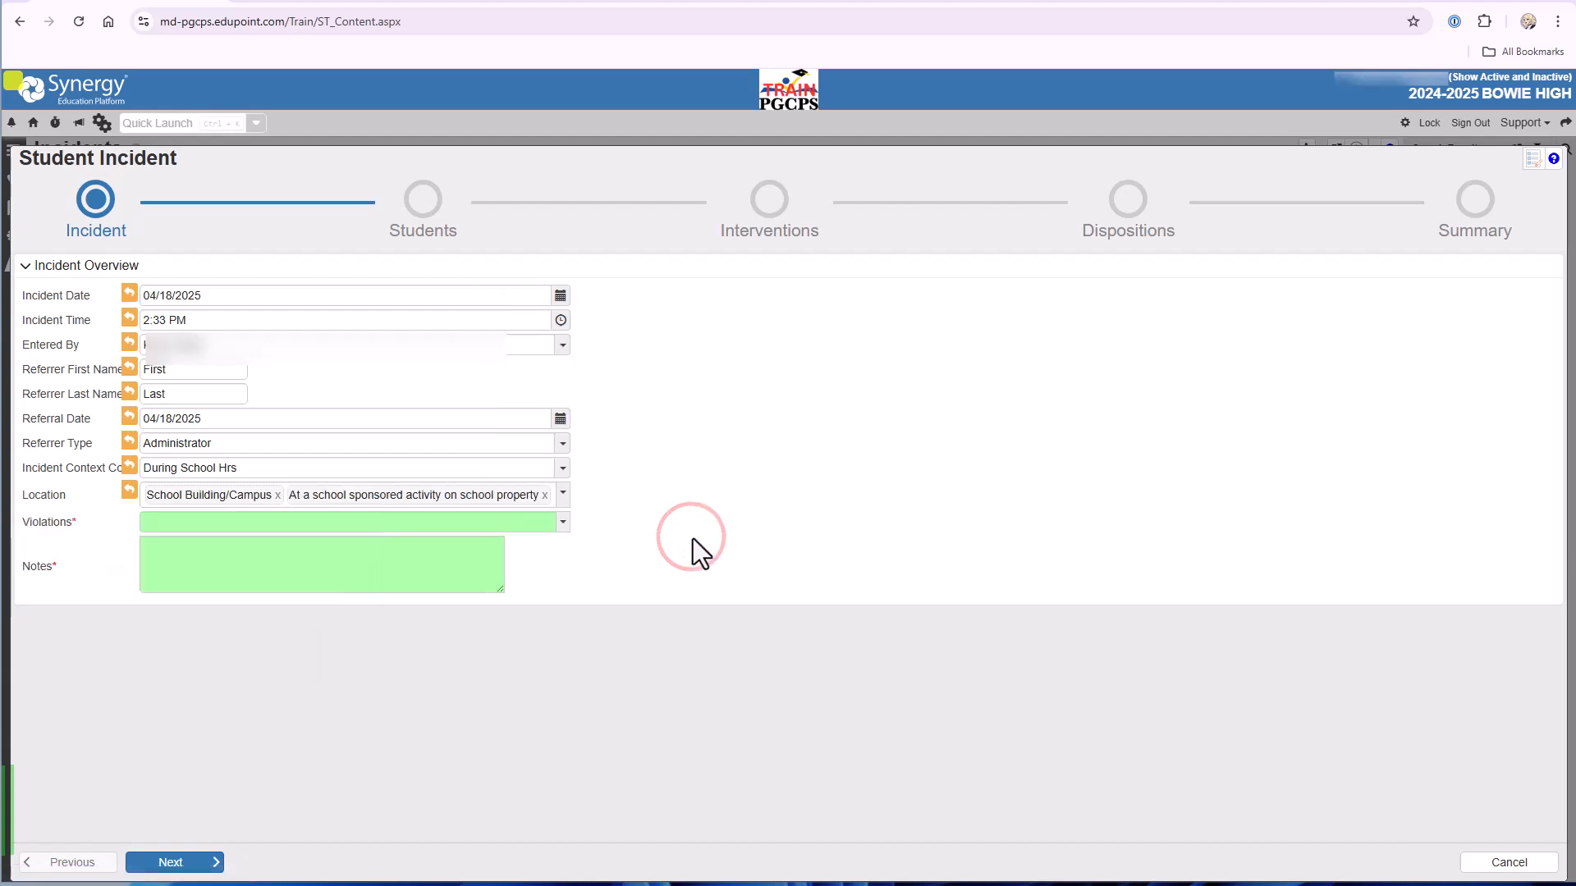
- Set the violation to Bullying/Harassment->Hitting, kicking, shoving, spitting, hair pulling, or throwing something
left_click(493, 525)
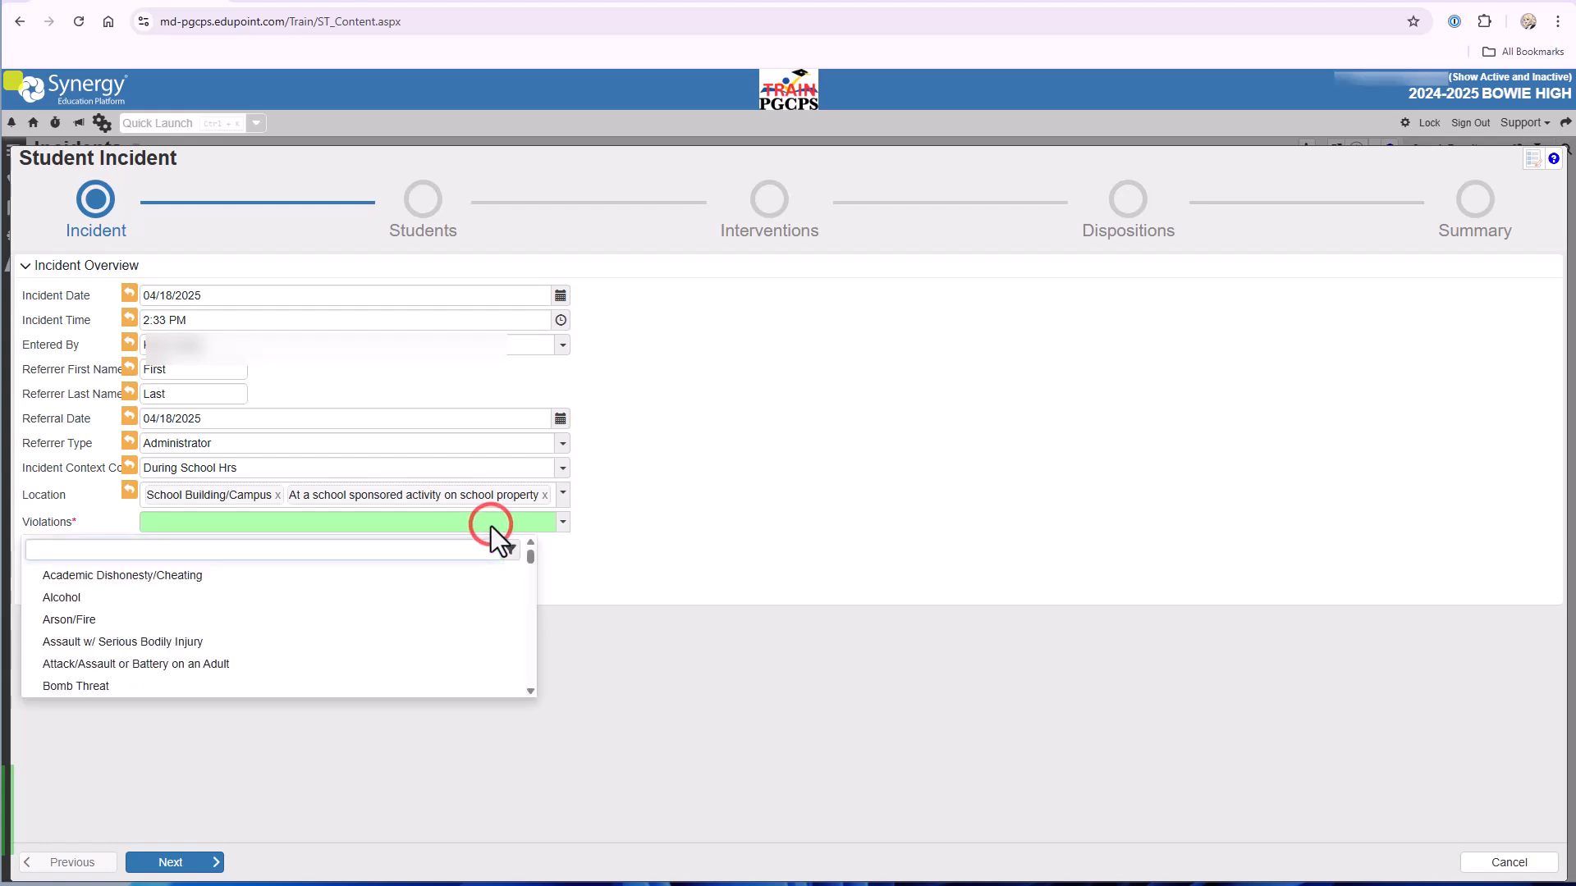
scroll(348, 633, "down", 2)
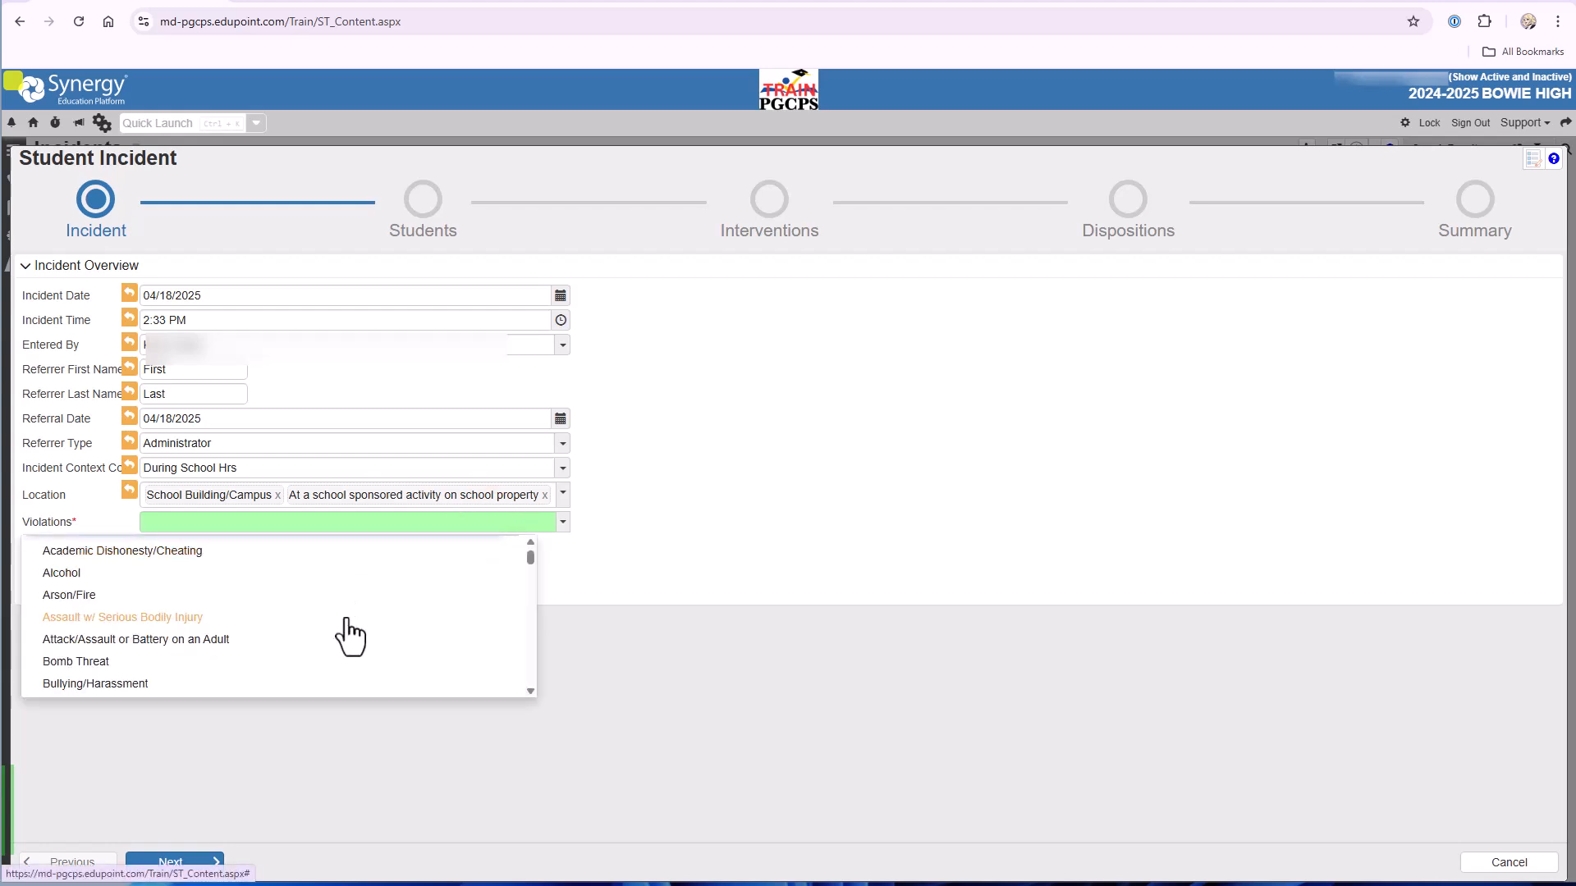
scroll(348, 633, "down", 1)
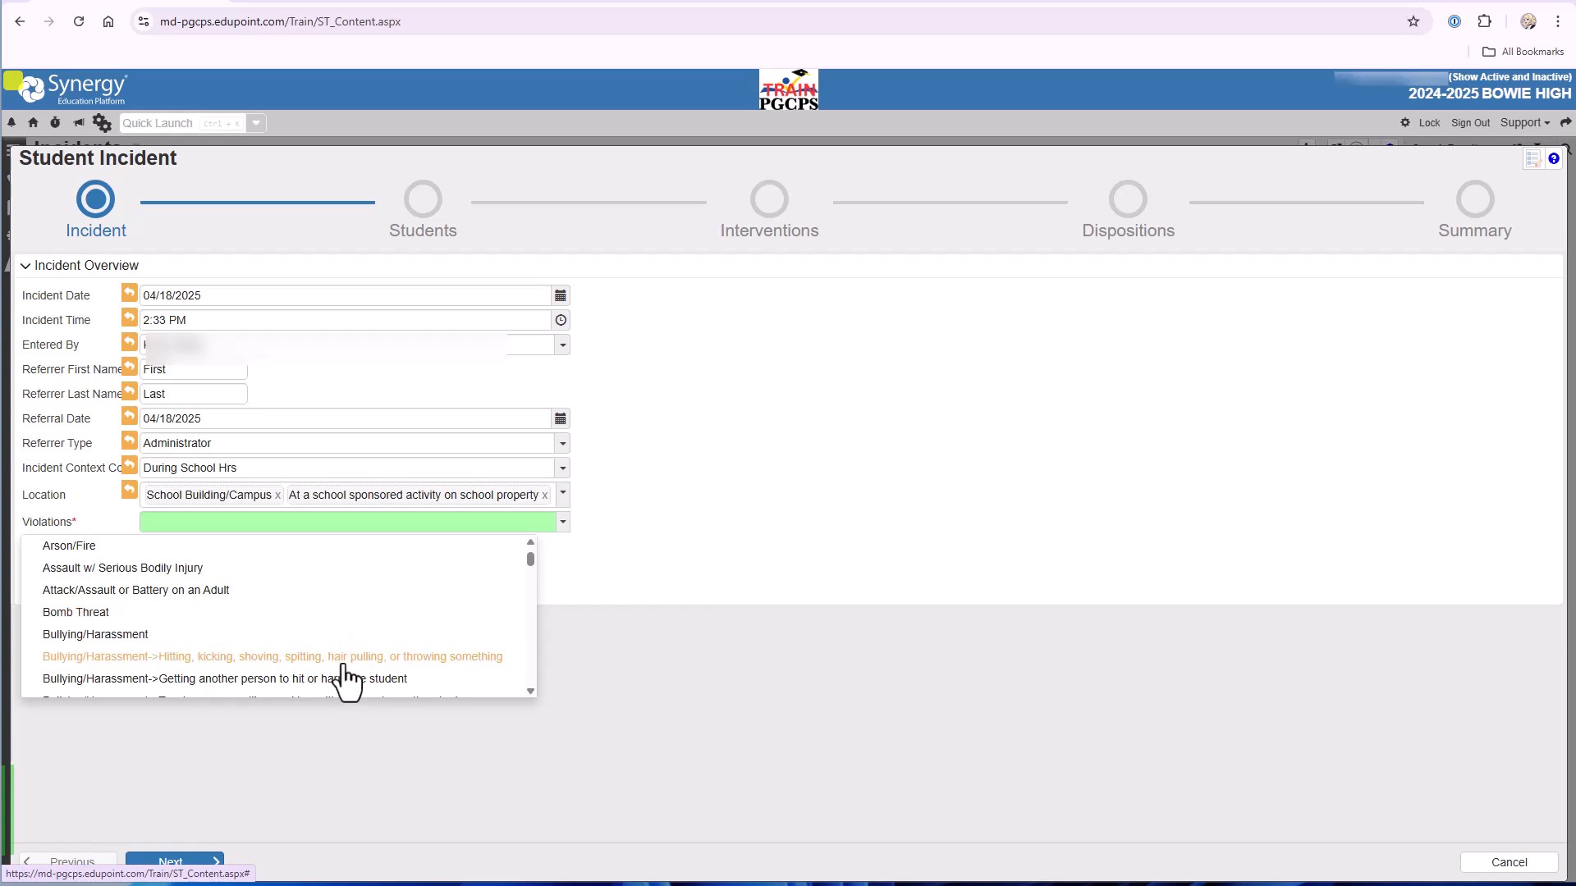
left_click(345, 661)
left_click(693, 549)
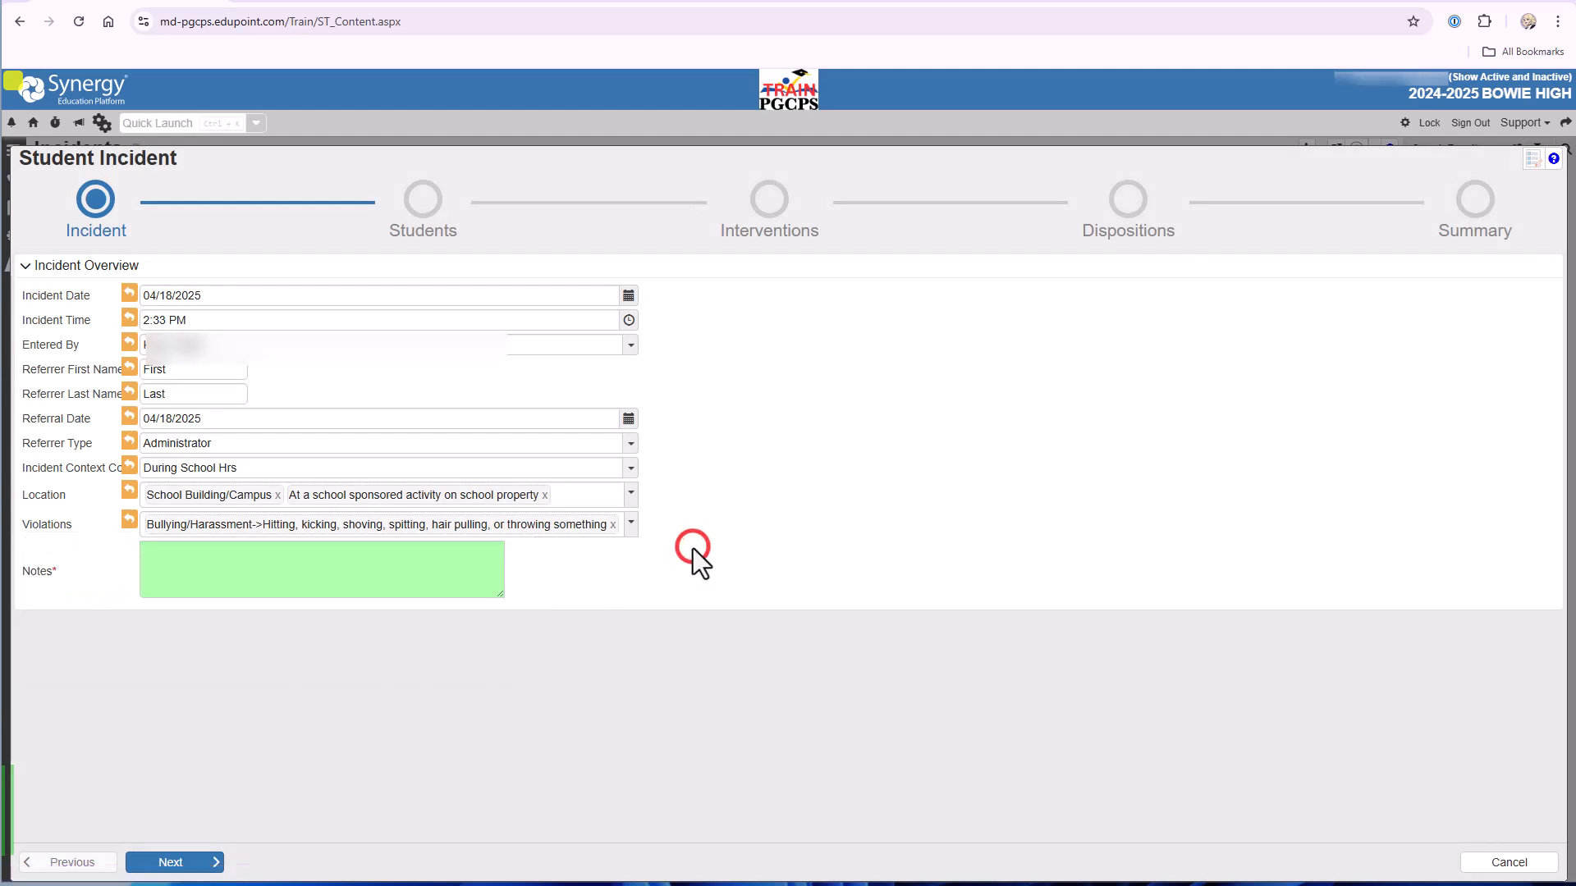
- Enter the incident notes "Notes can be printed and are not confidential" and continue to the Students stage
left_click(309, 560)
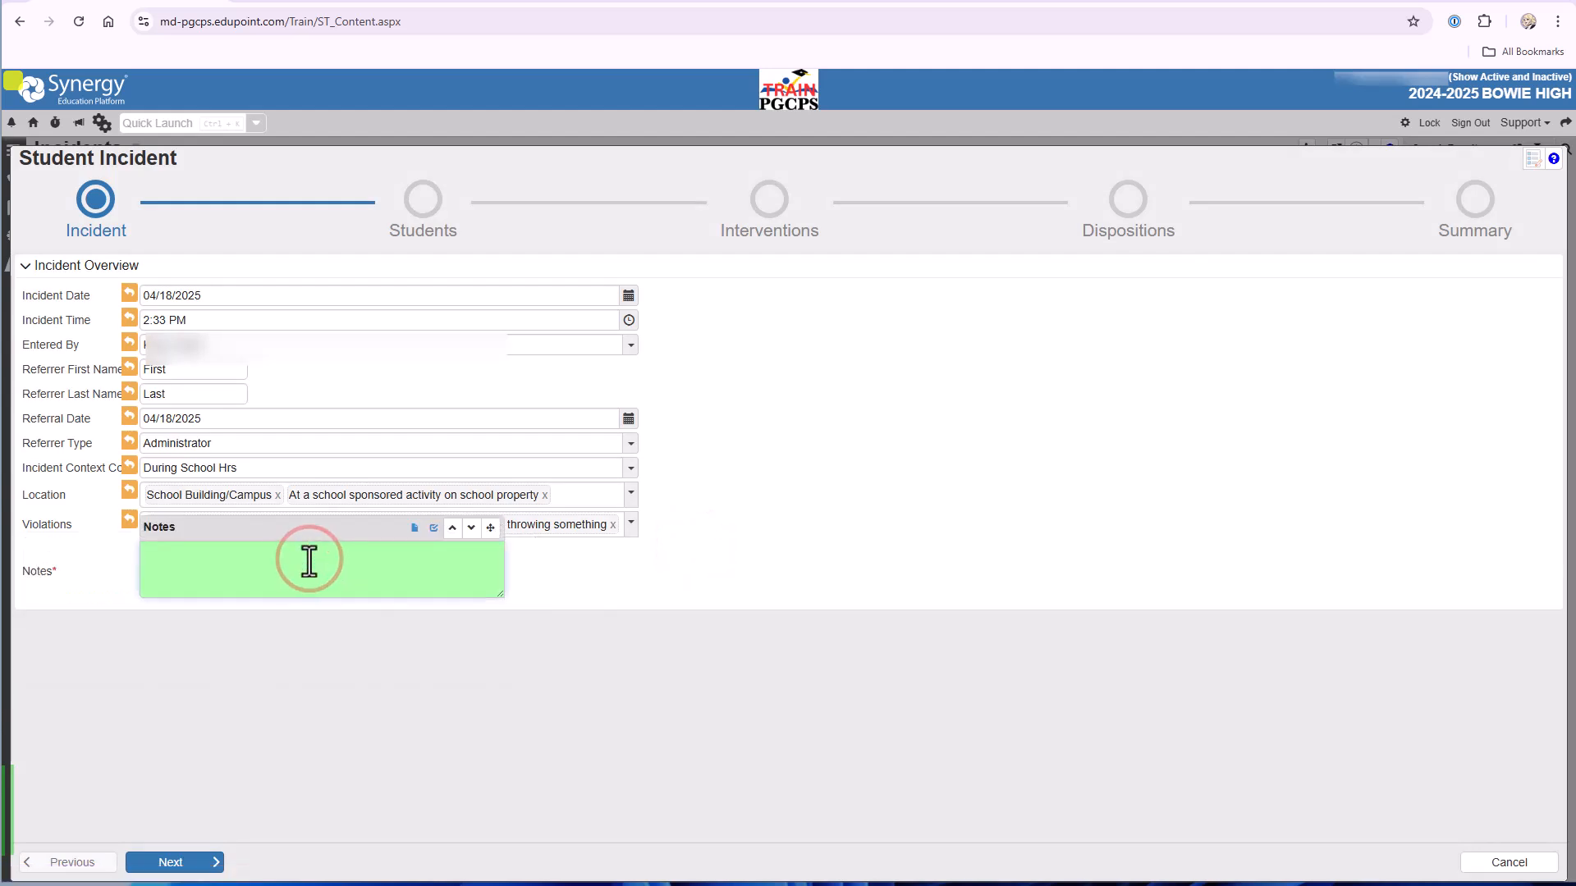
type("Notes ")
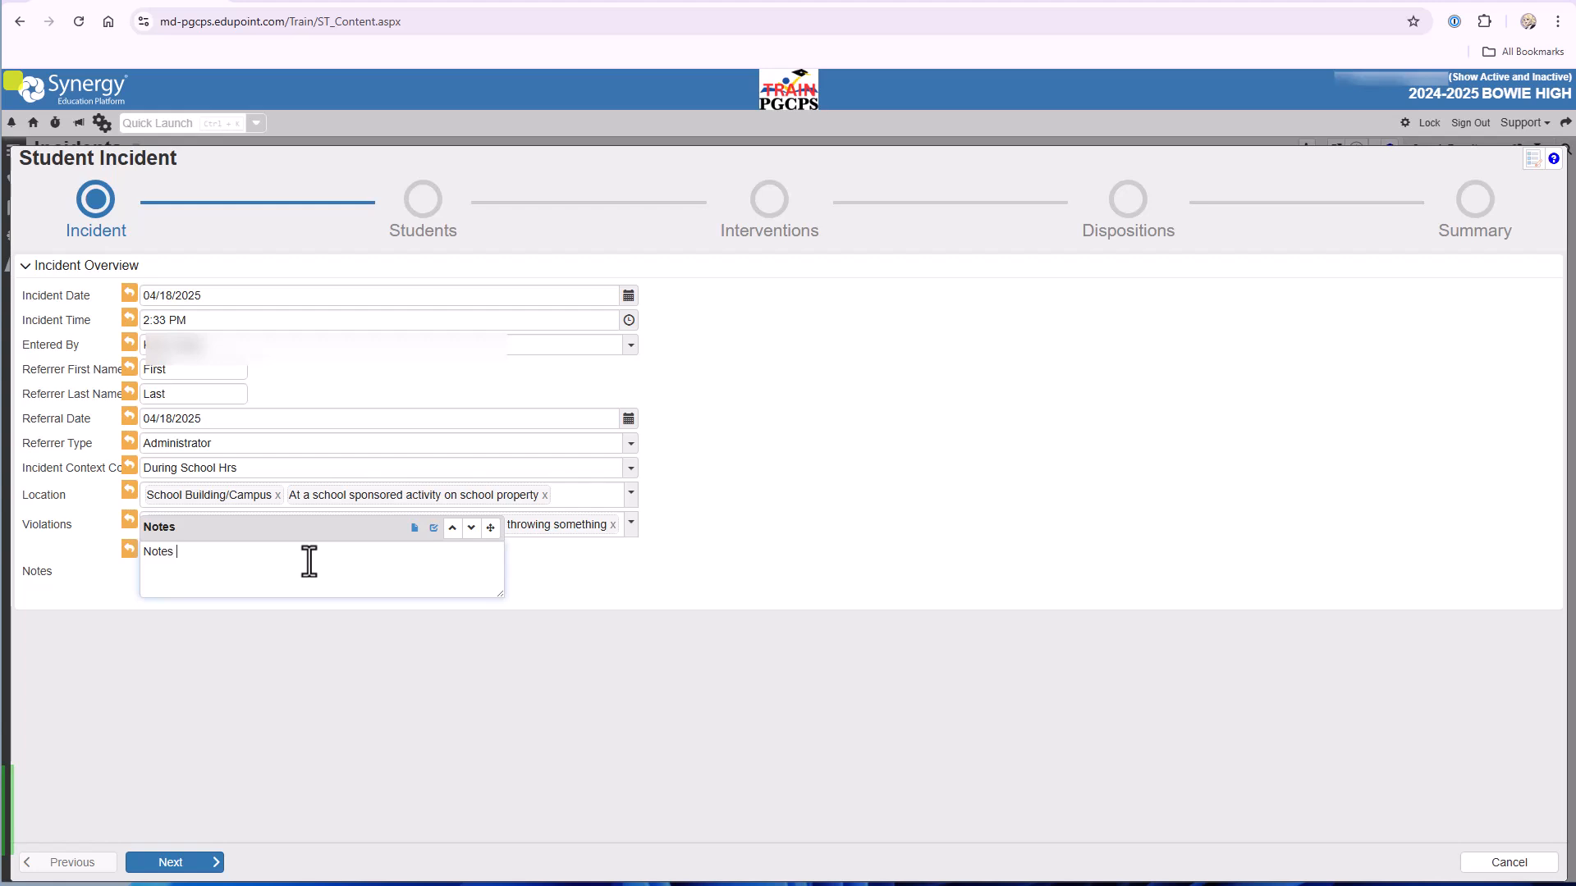
type("can be printed and are not confidential")
left_click(589, 588)
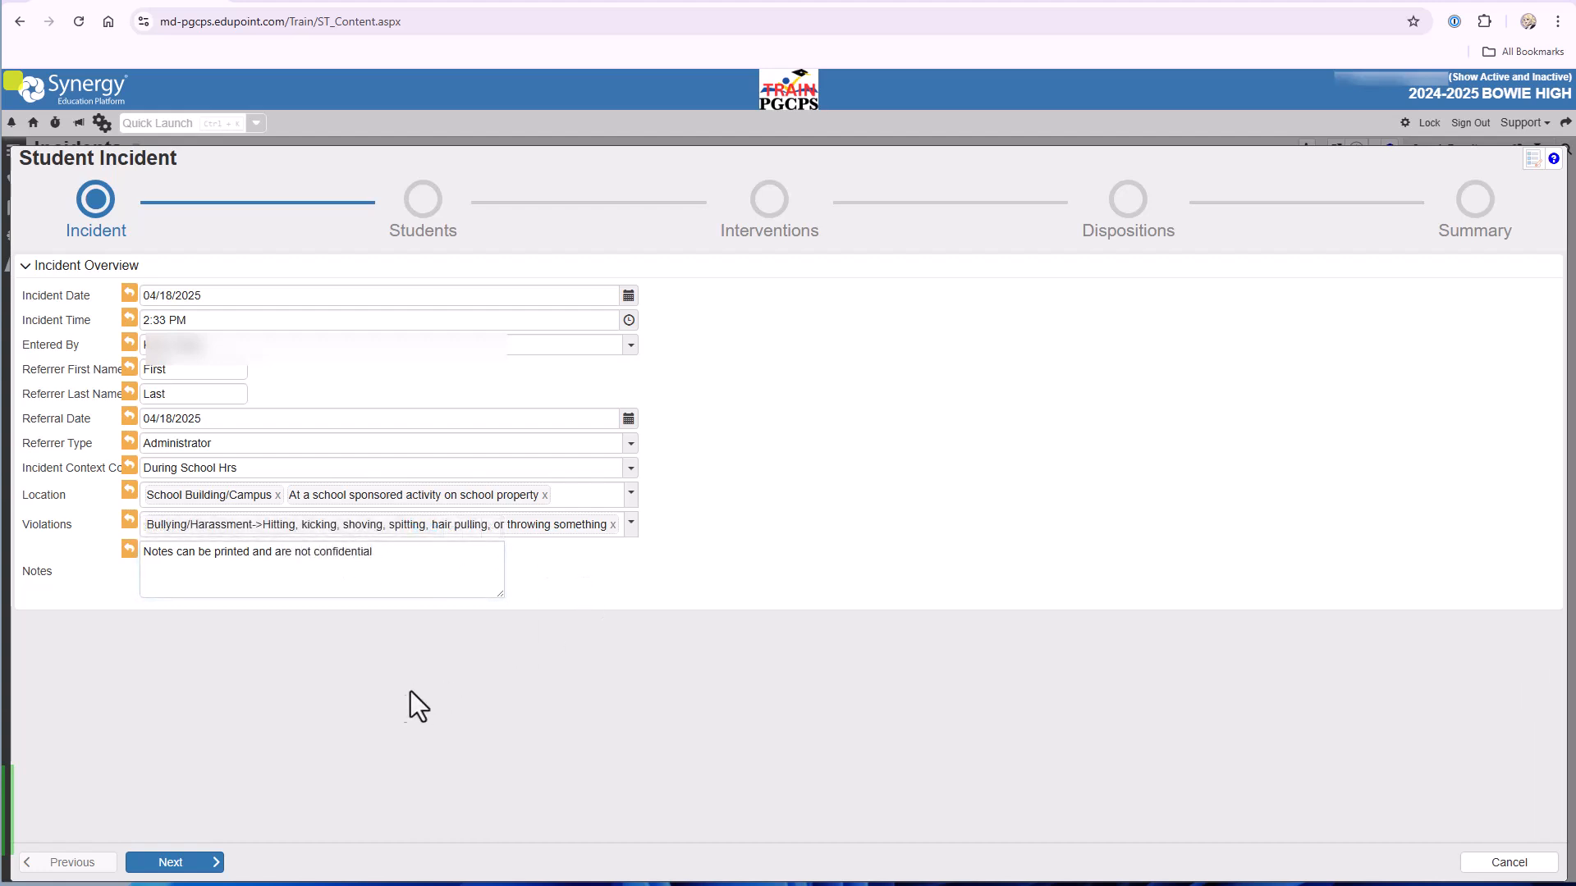
left_click(165, 861)
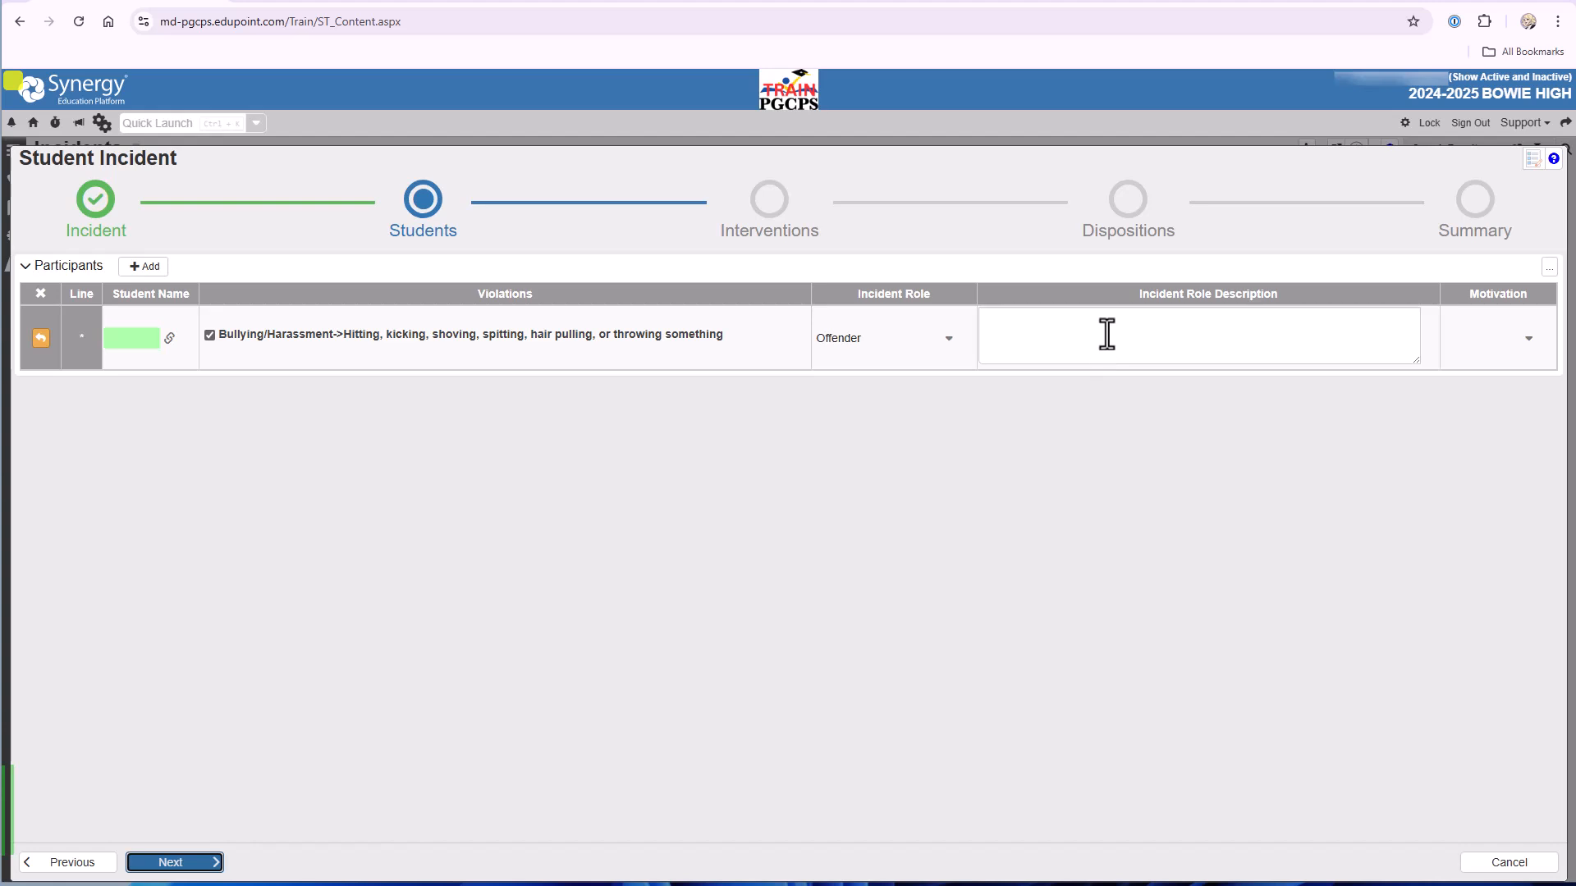
- Look up the offending student by last name and assign them to the Offender participant row
left_click(123, 338)
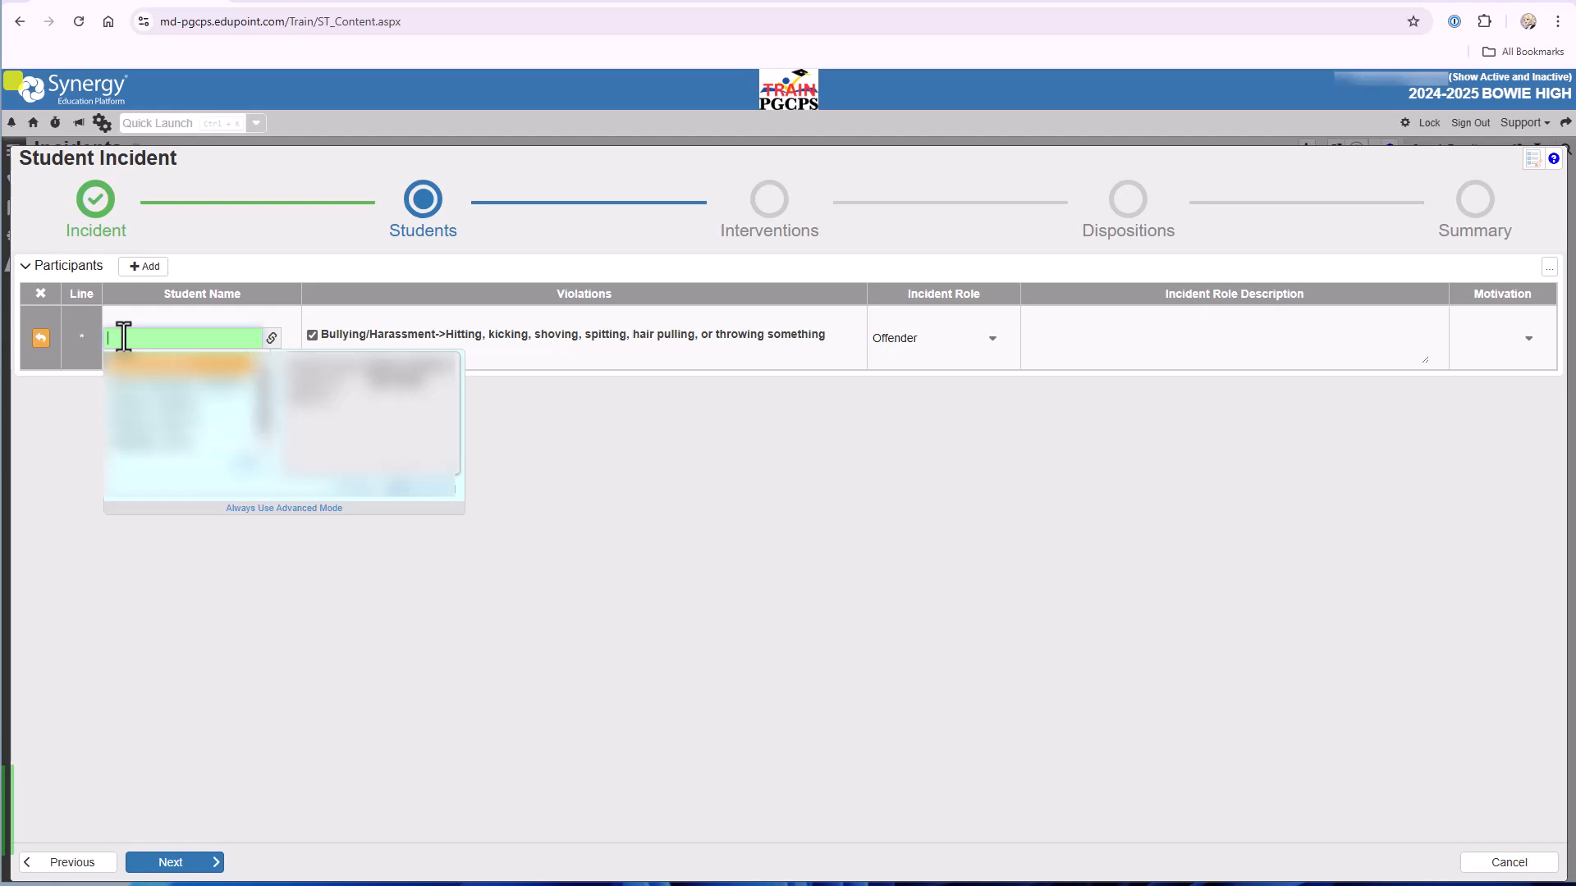
type("Smith")
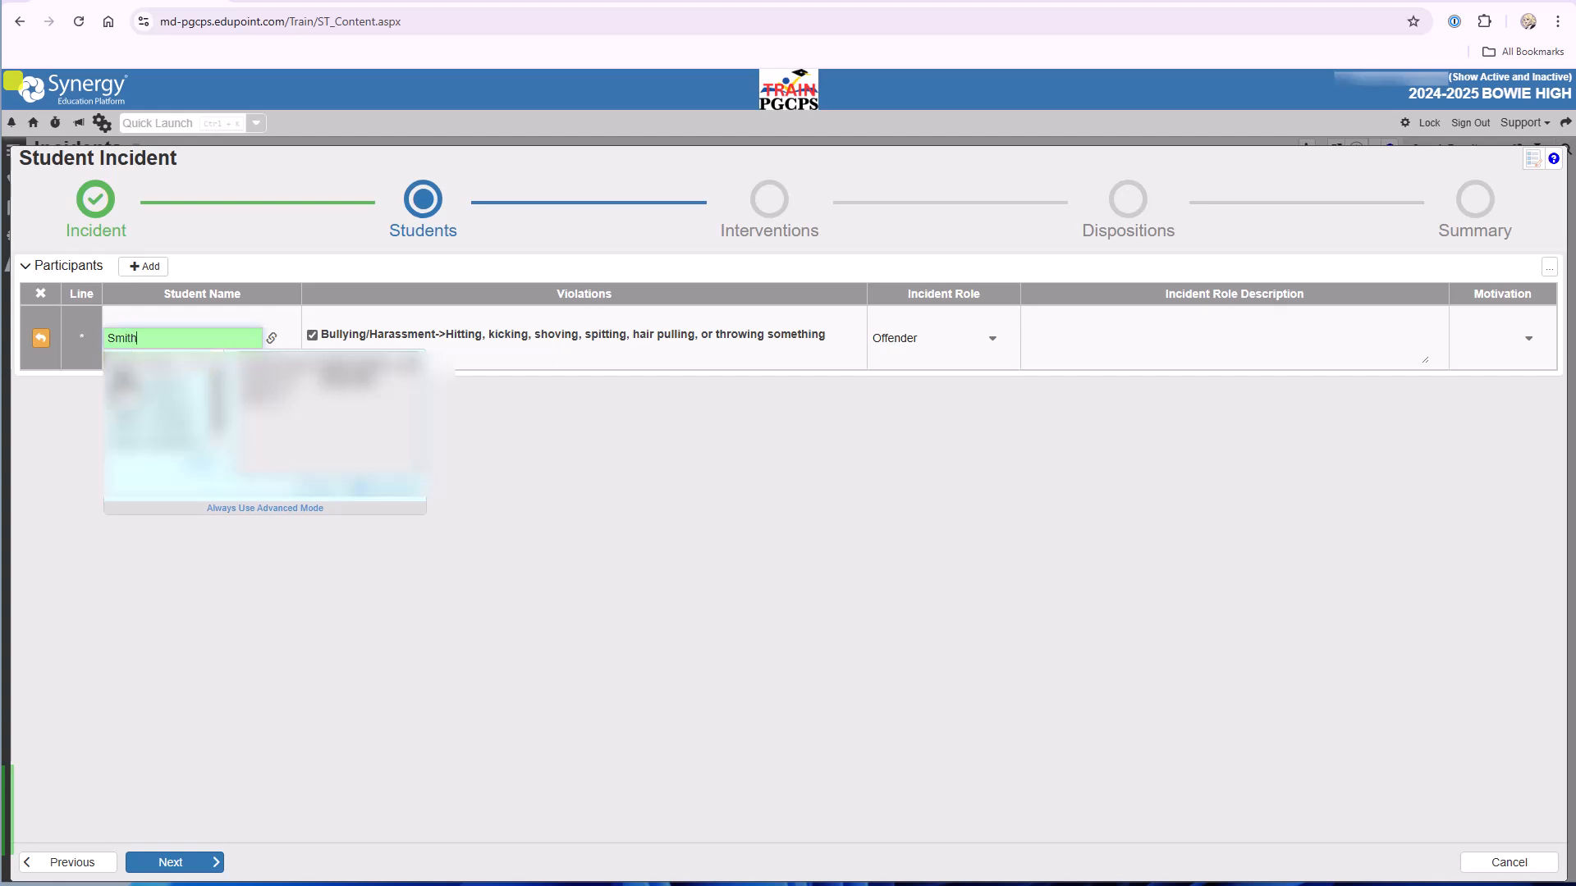
left_click(120, 383)
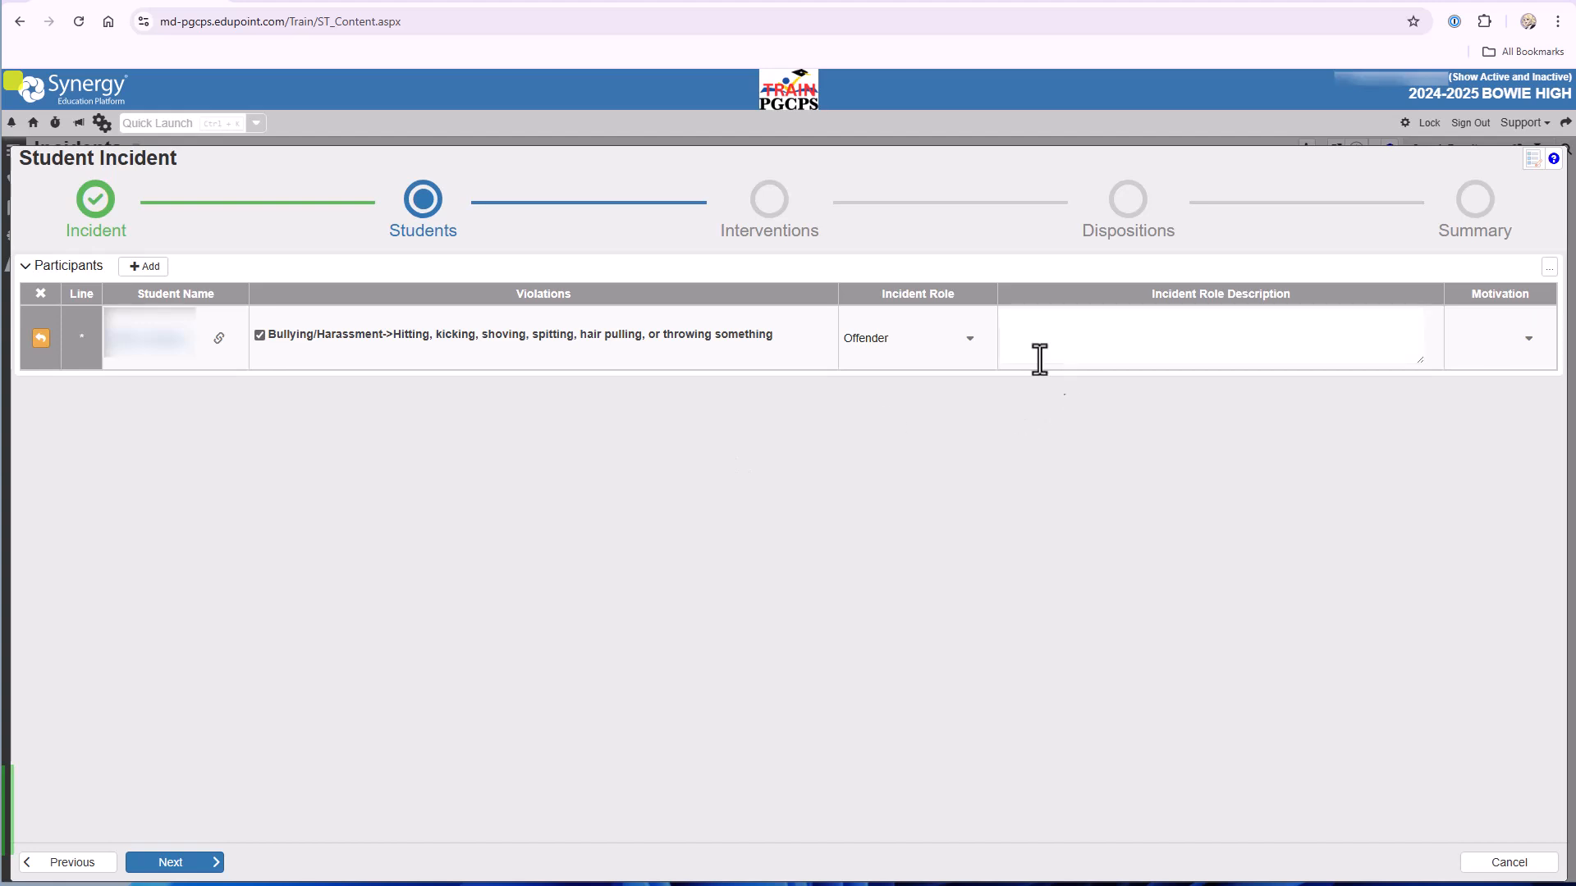
- Give the offender the role description "Description of the incident" and the motivation "Control - To gain control over others or the situation."
left_click(1115, 352)
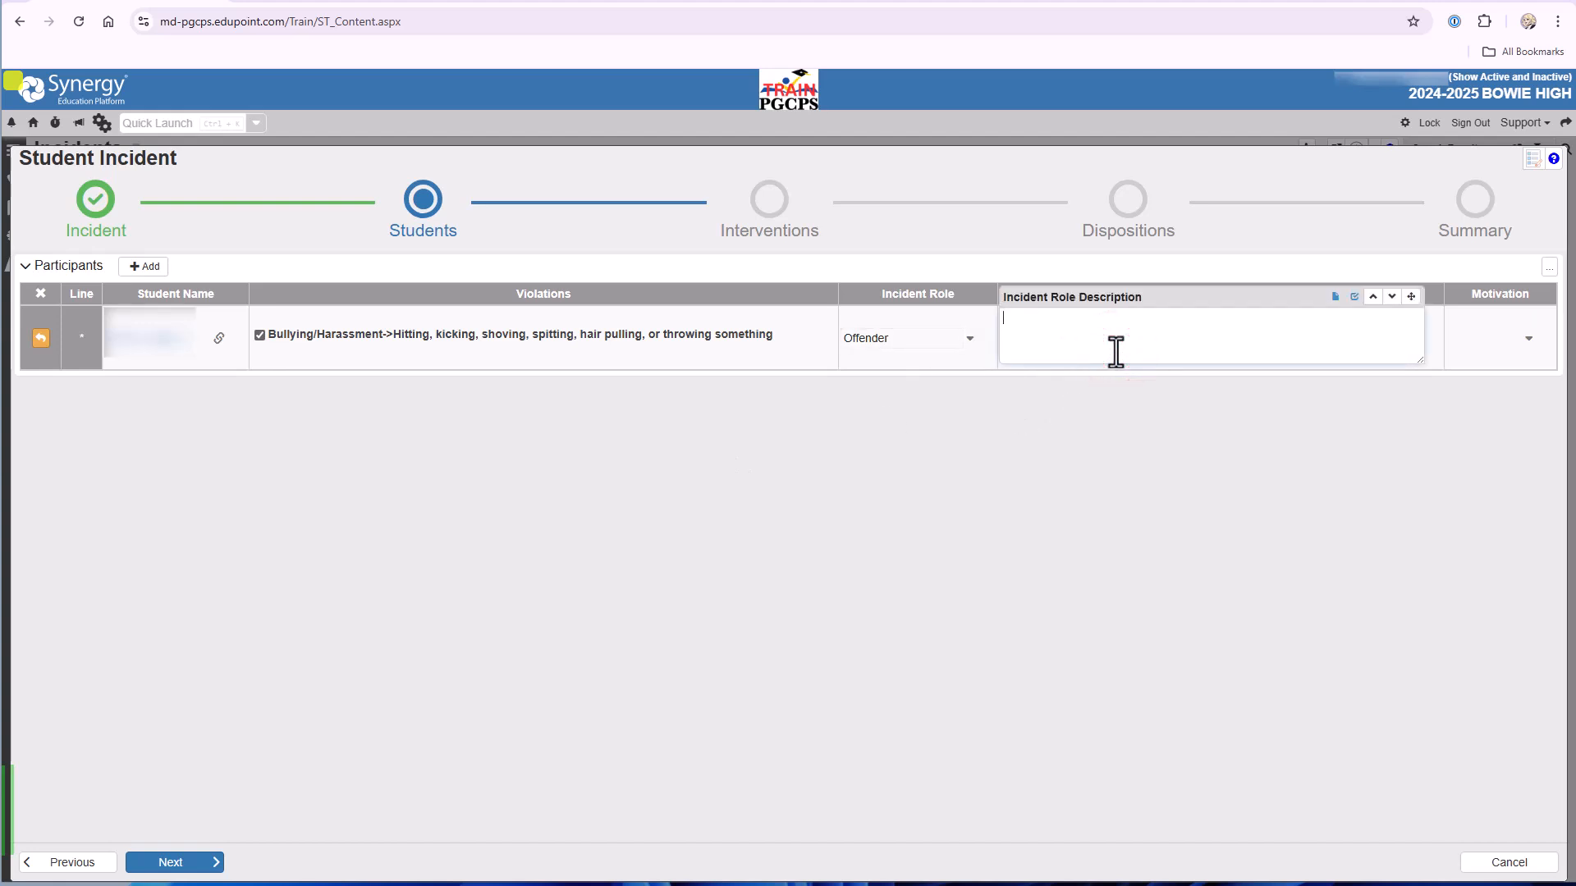
type("Description of the incident")
left_click(1491, 338)
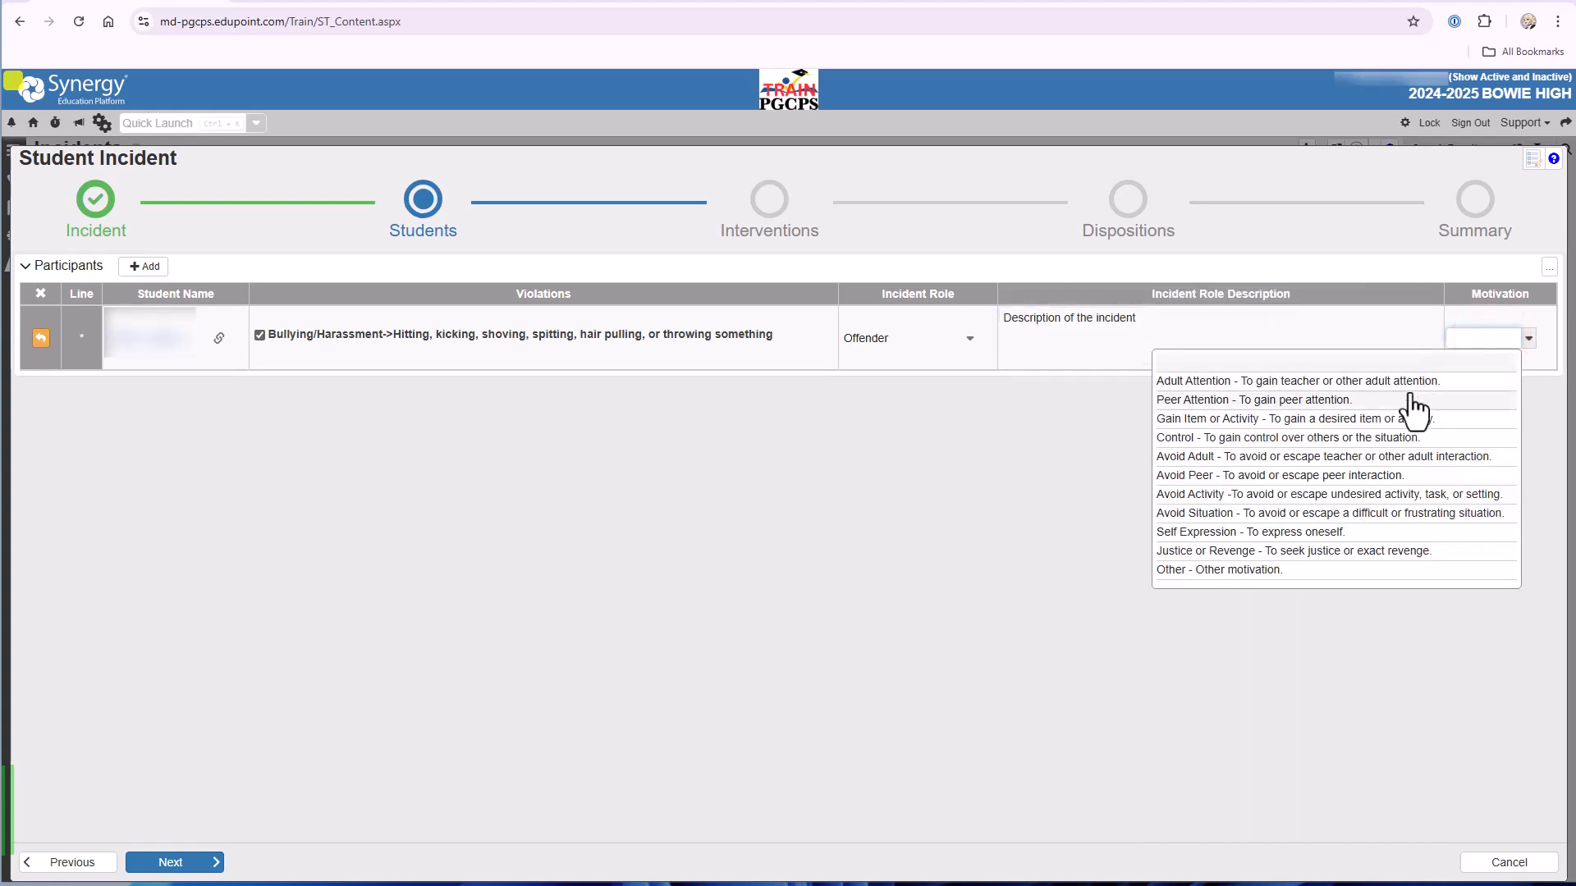
left_click(1386, 444)
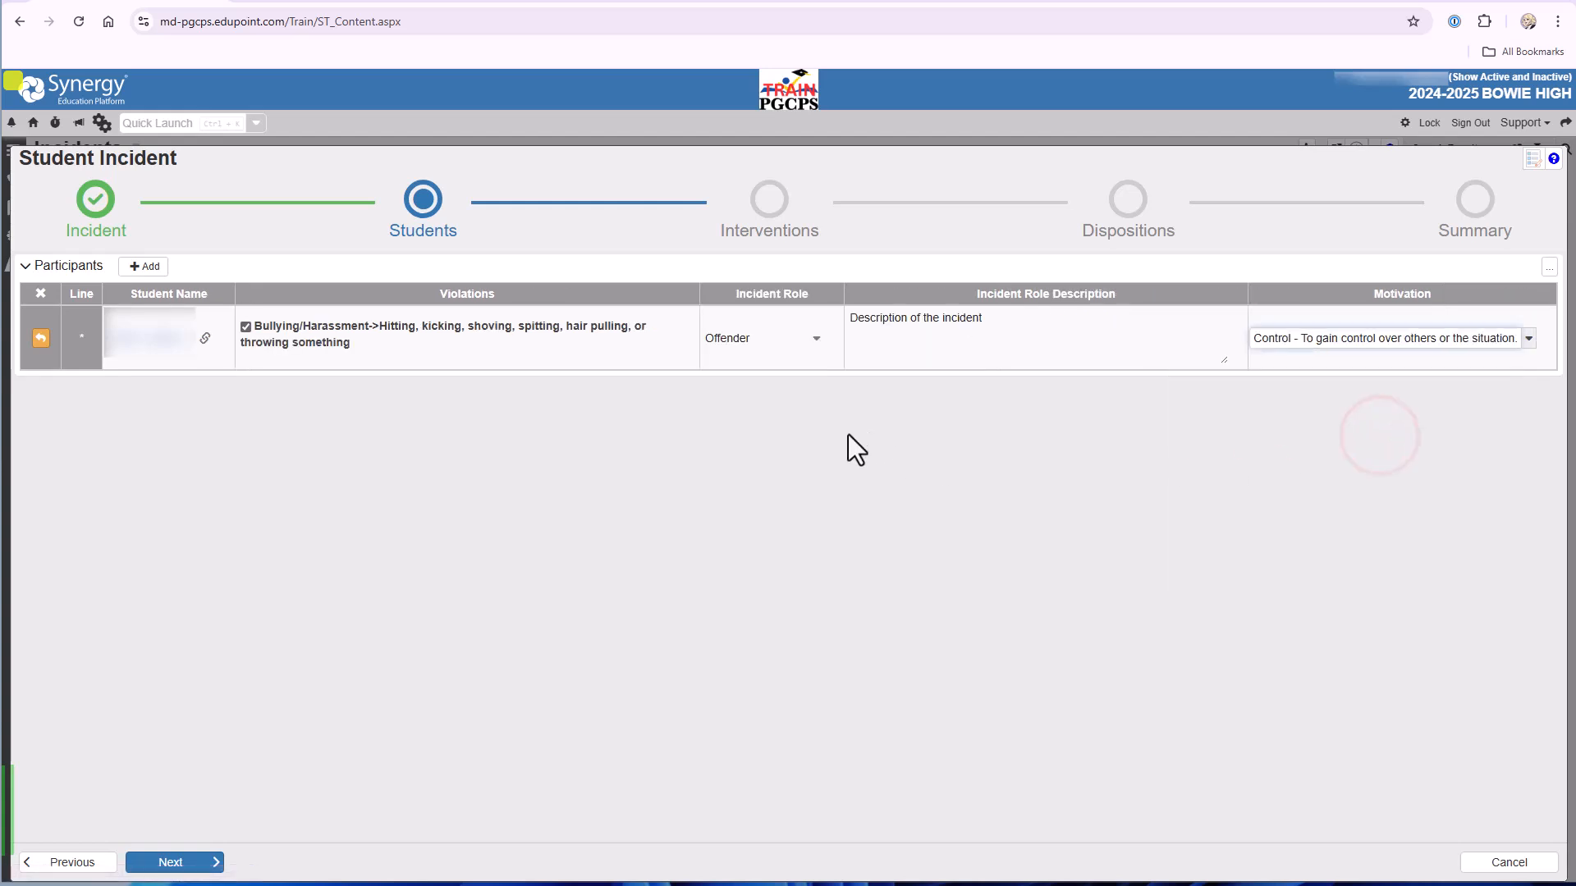
- Add a second participant by student last name with the incident role Victim and the role description "Description fill in"
left_click(144, 267)
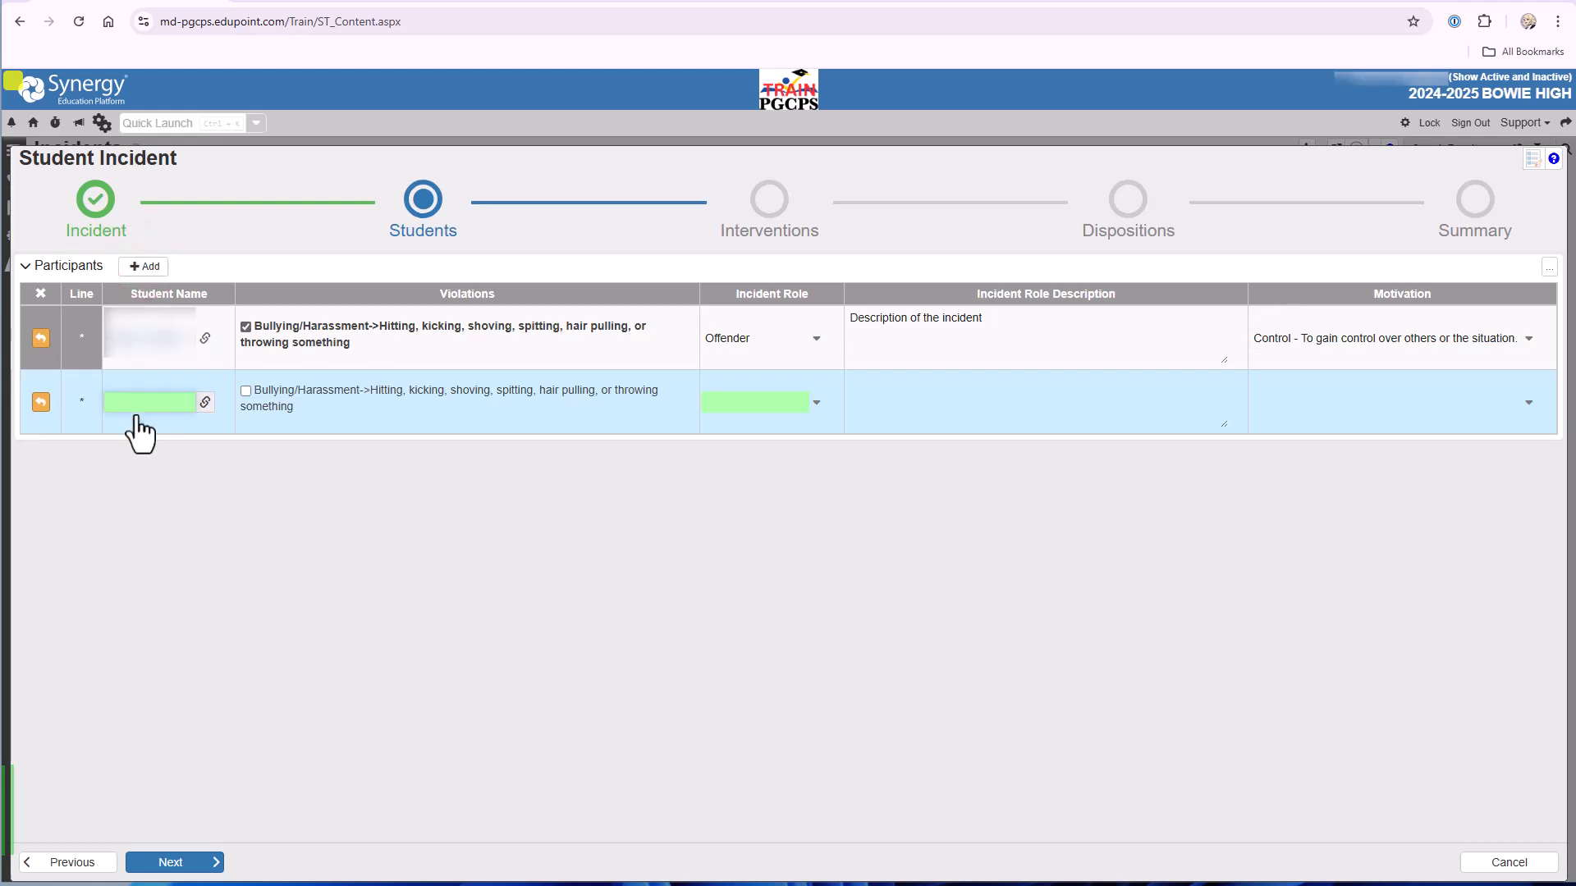
left_click(135, 399)
type("Jones")
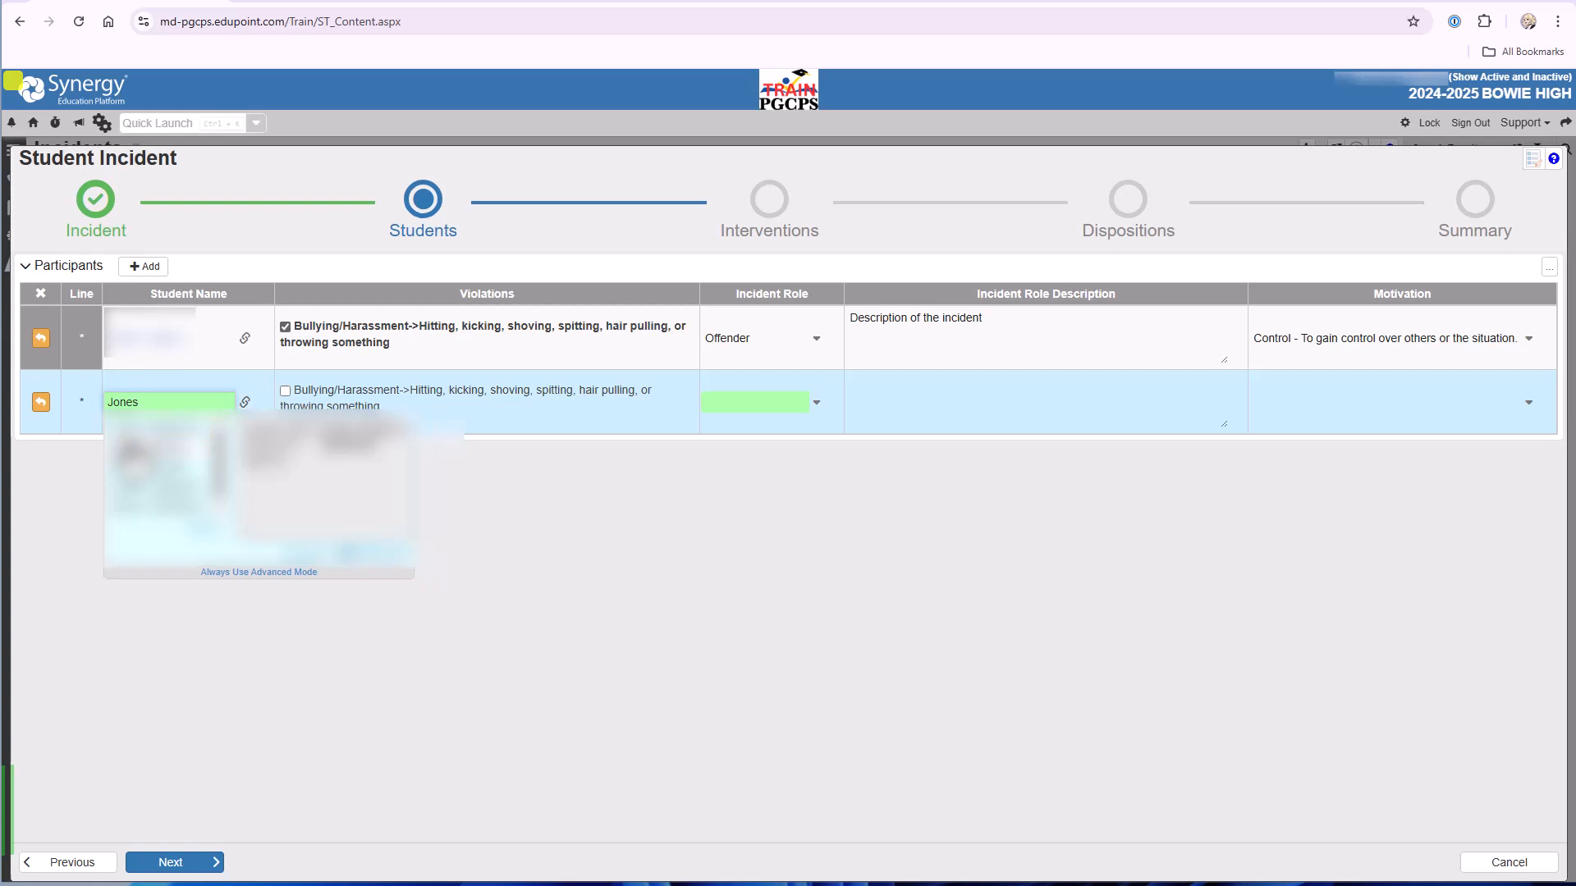
left_click(132, 433)
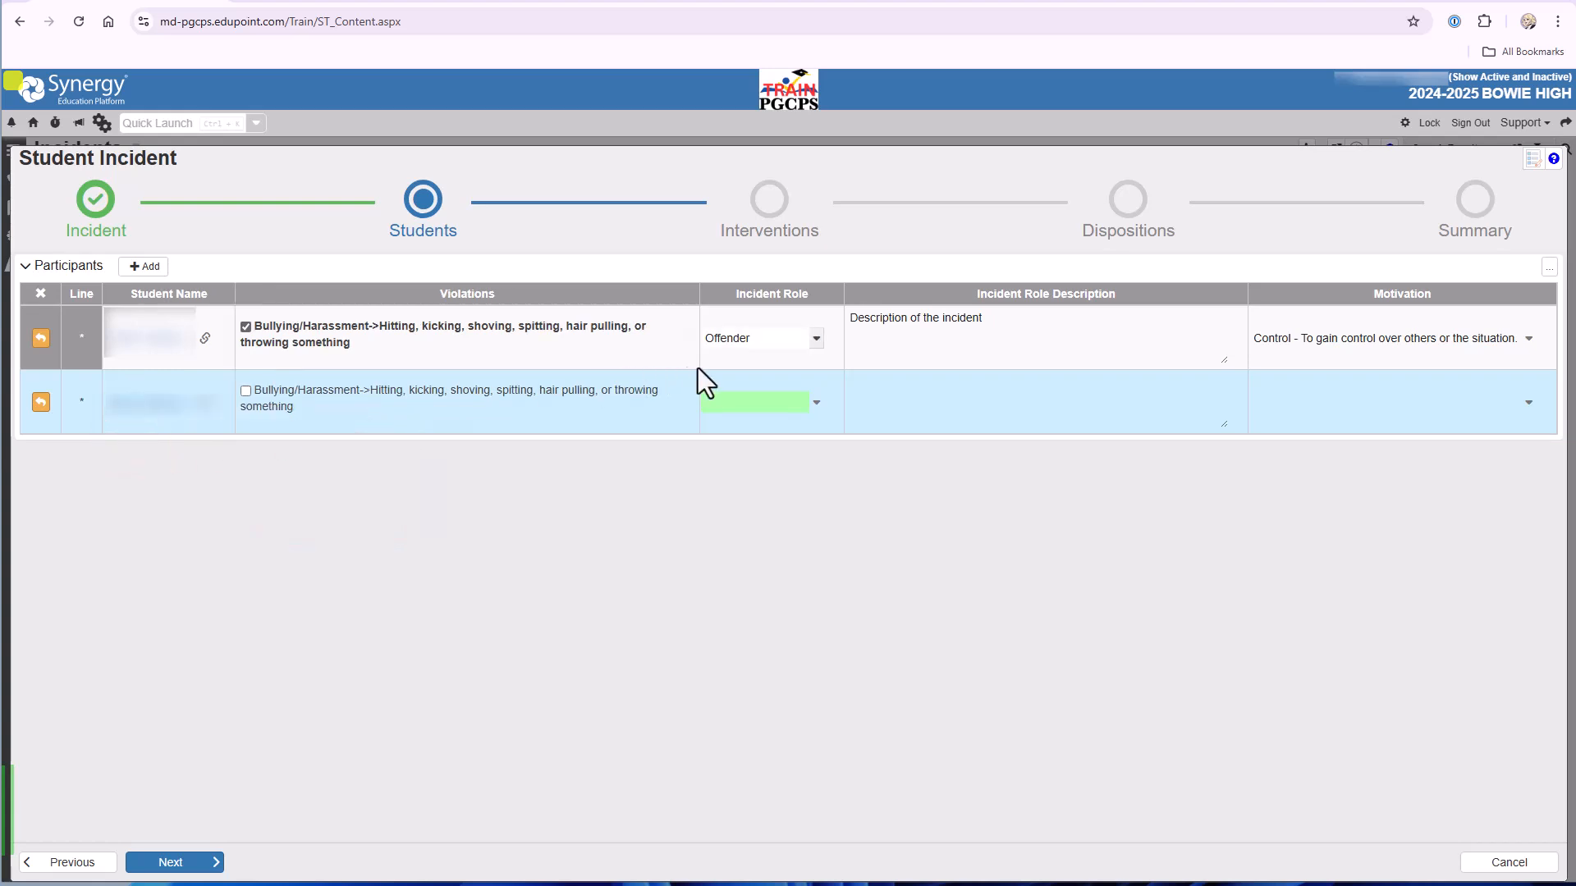
left_click(755, 407)
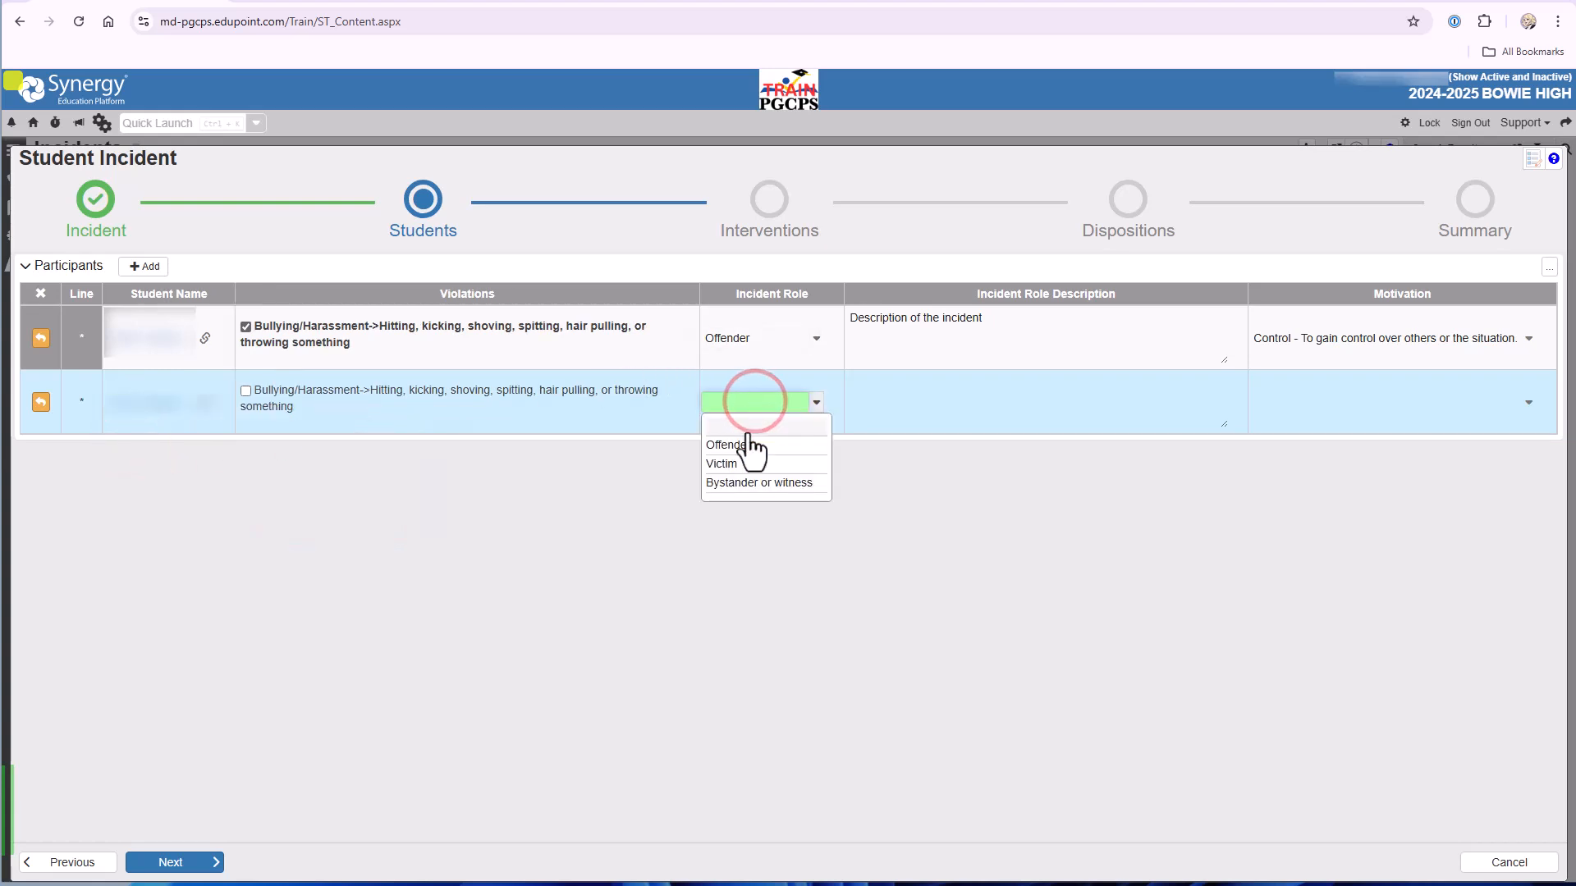
left_click(744, 463)
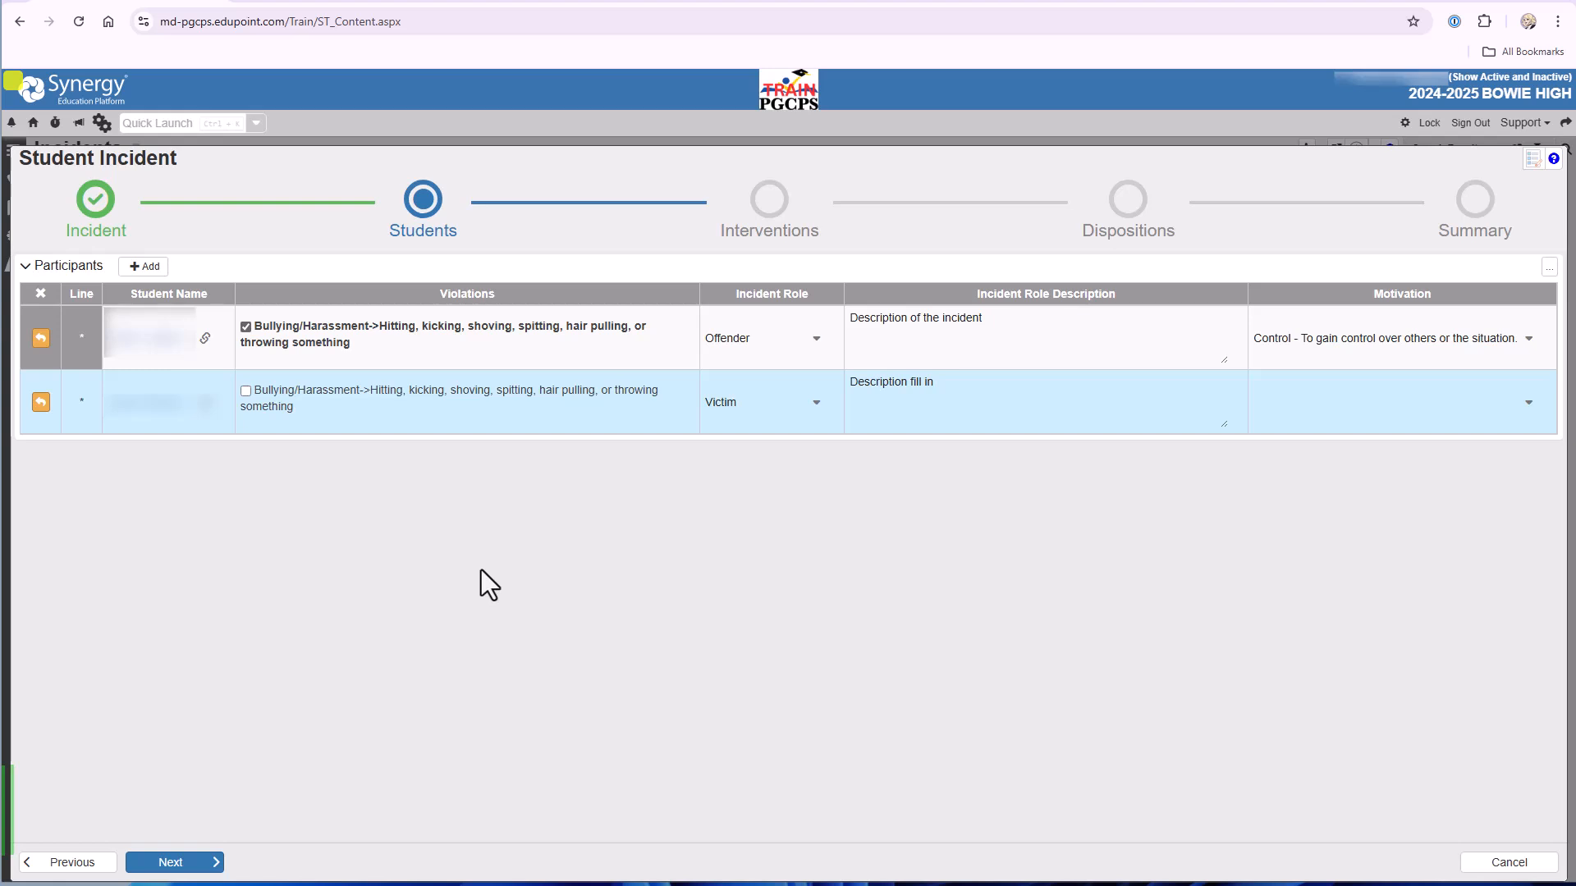
- Continue to the Interventions stage and add a School Counseling Intervention for the offending student
left_click(182, 861)
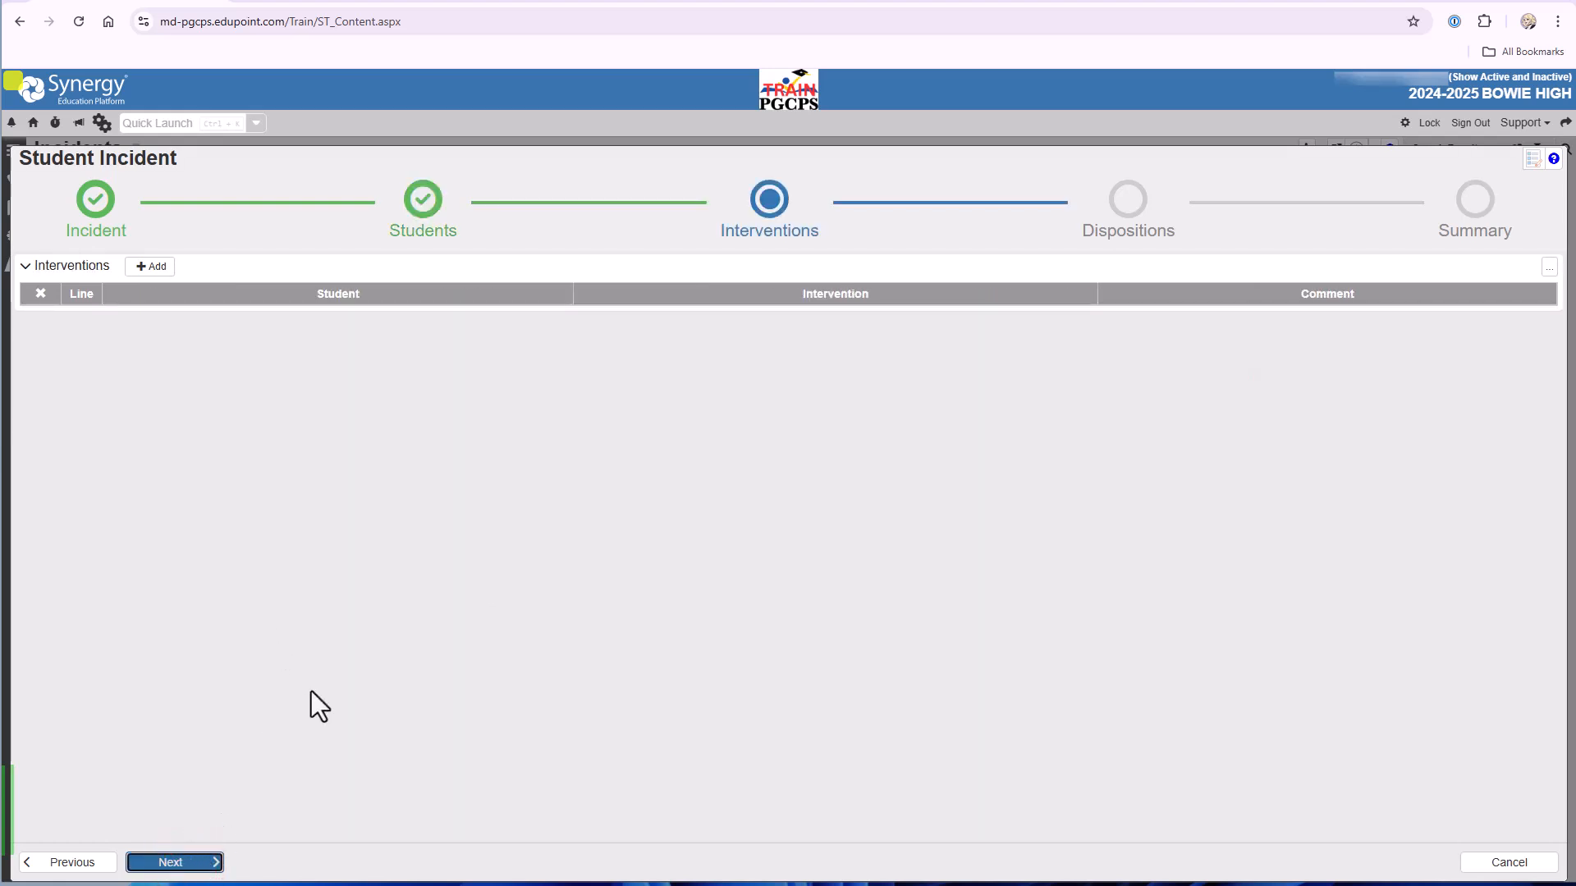
left_click(152, 270)
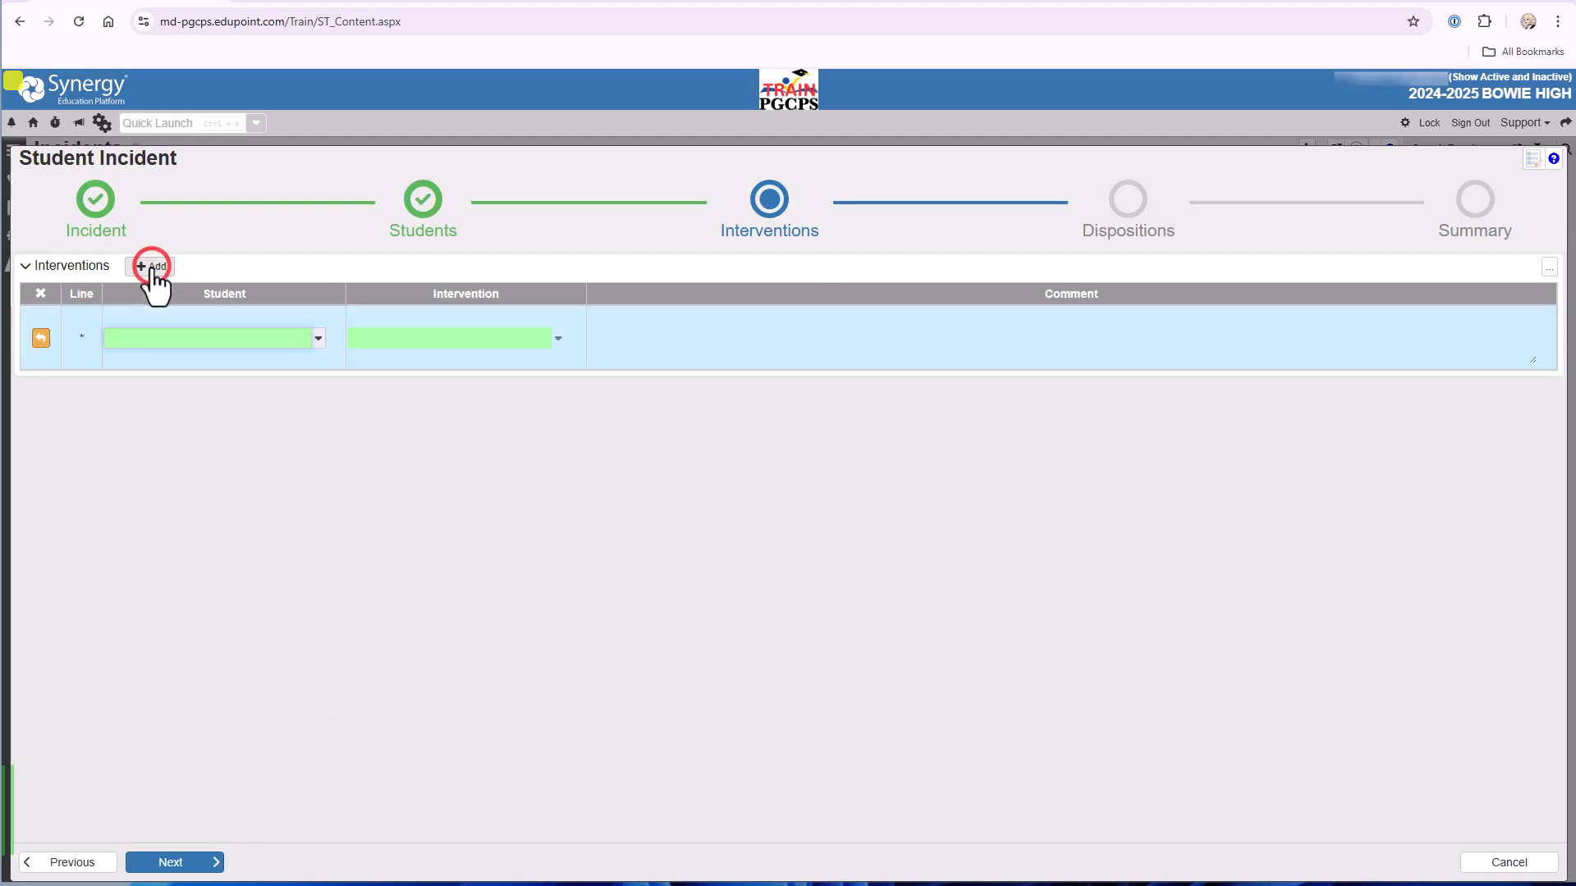
left_click(171, 339)
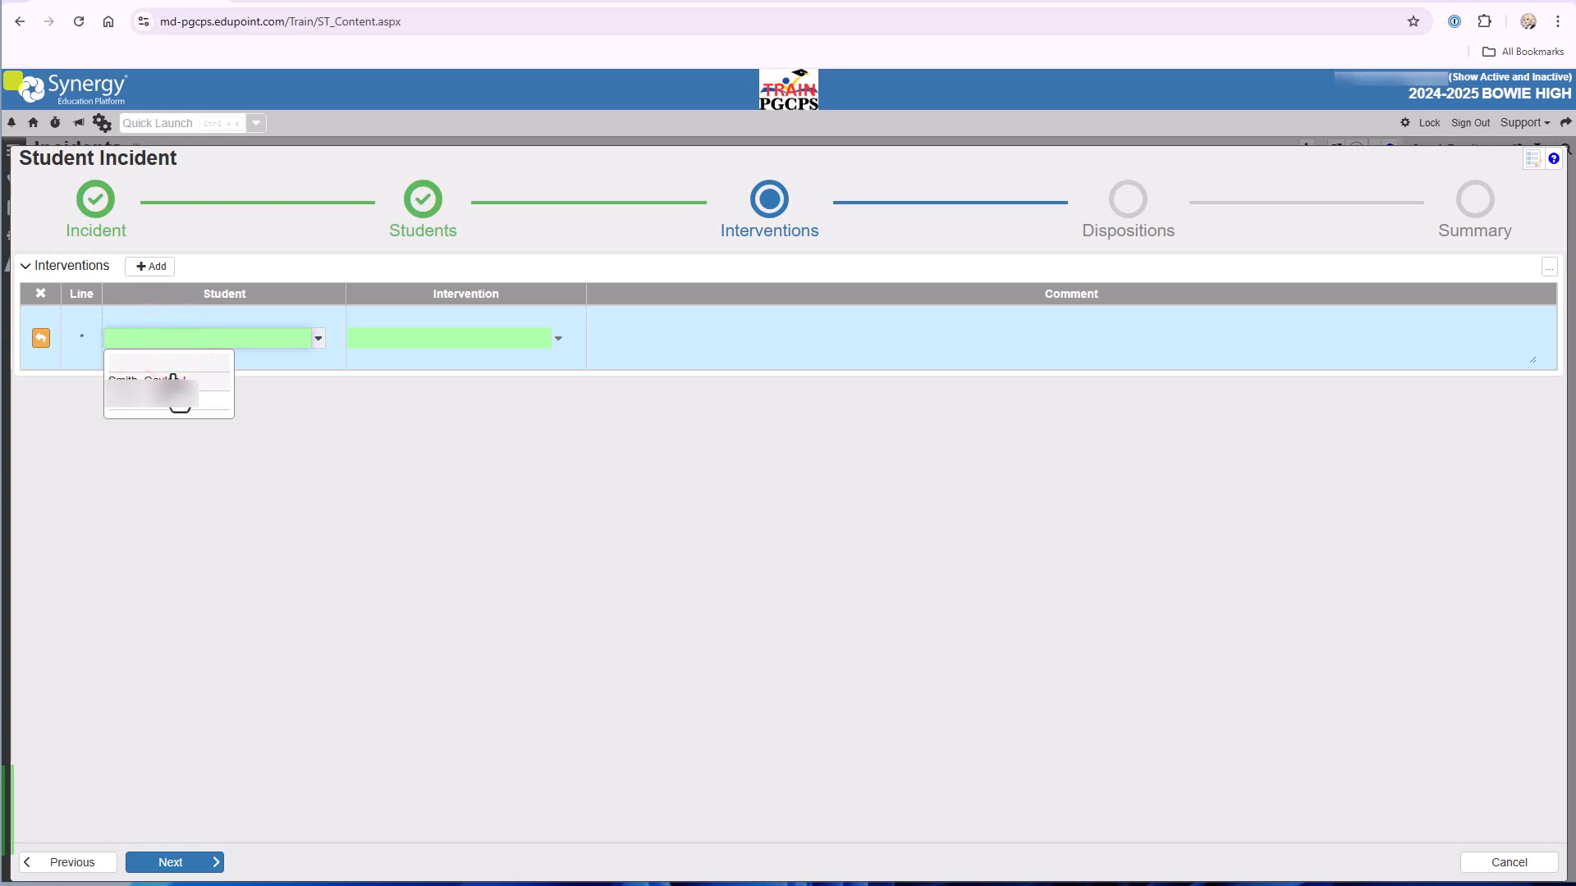
left_click(174, 380)
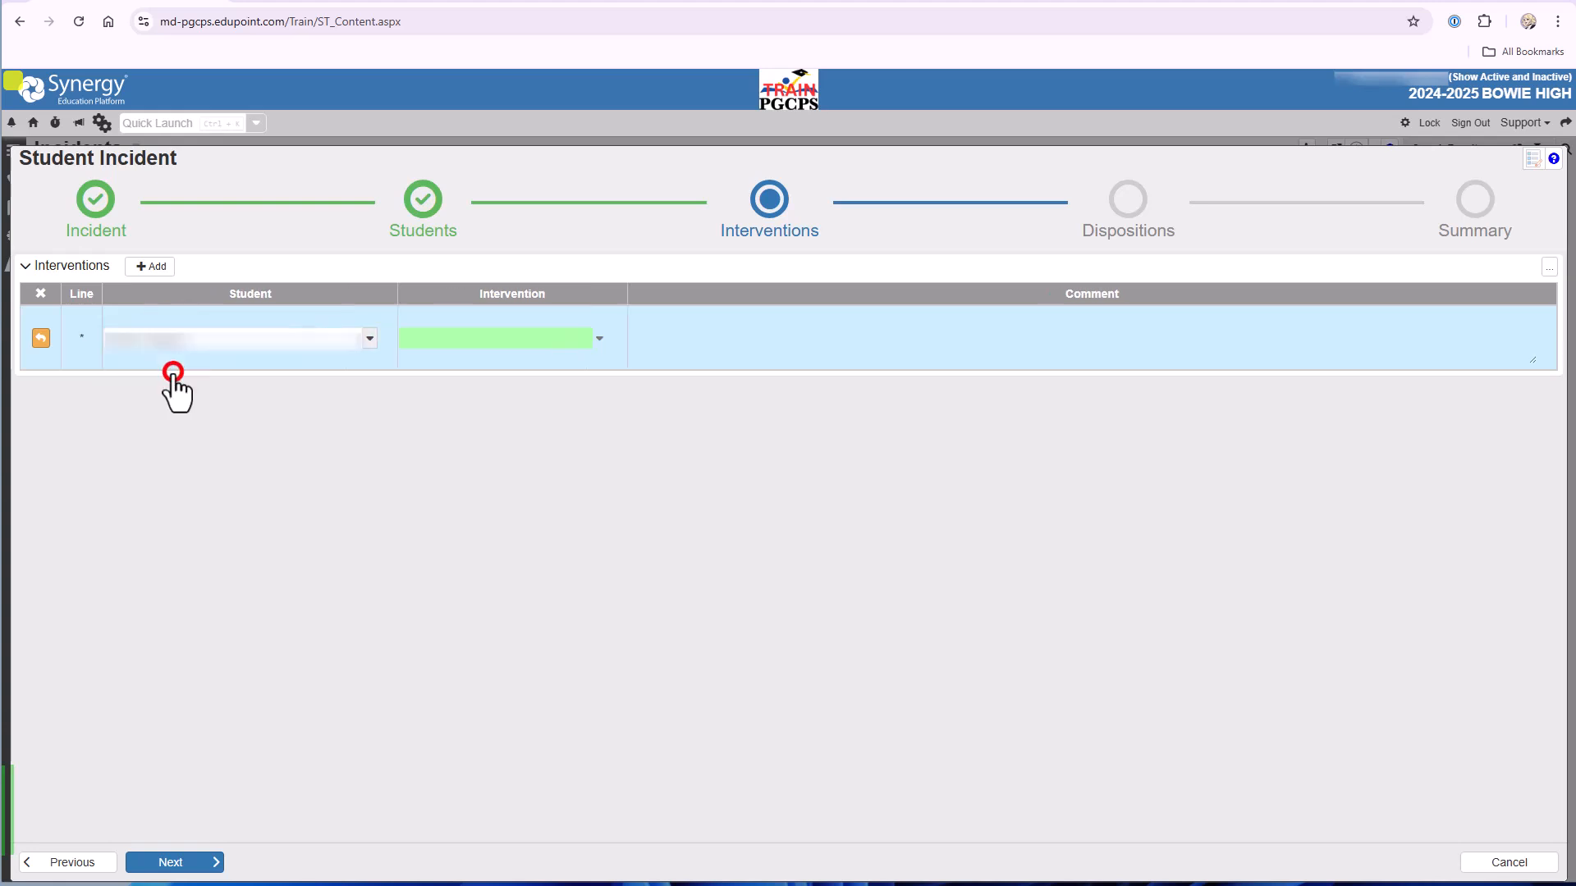
left_click(453, 341)
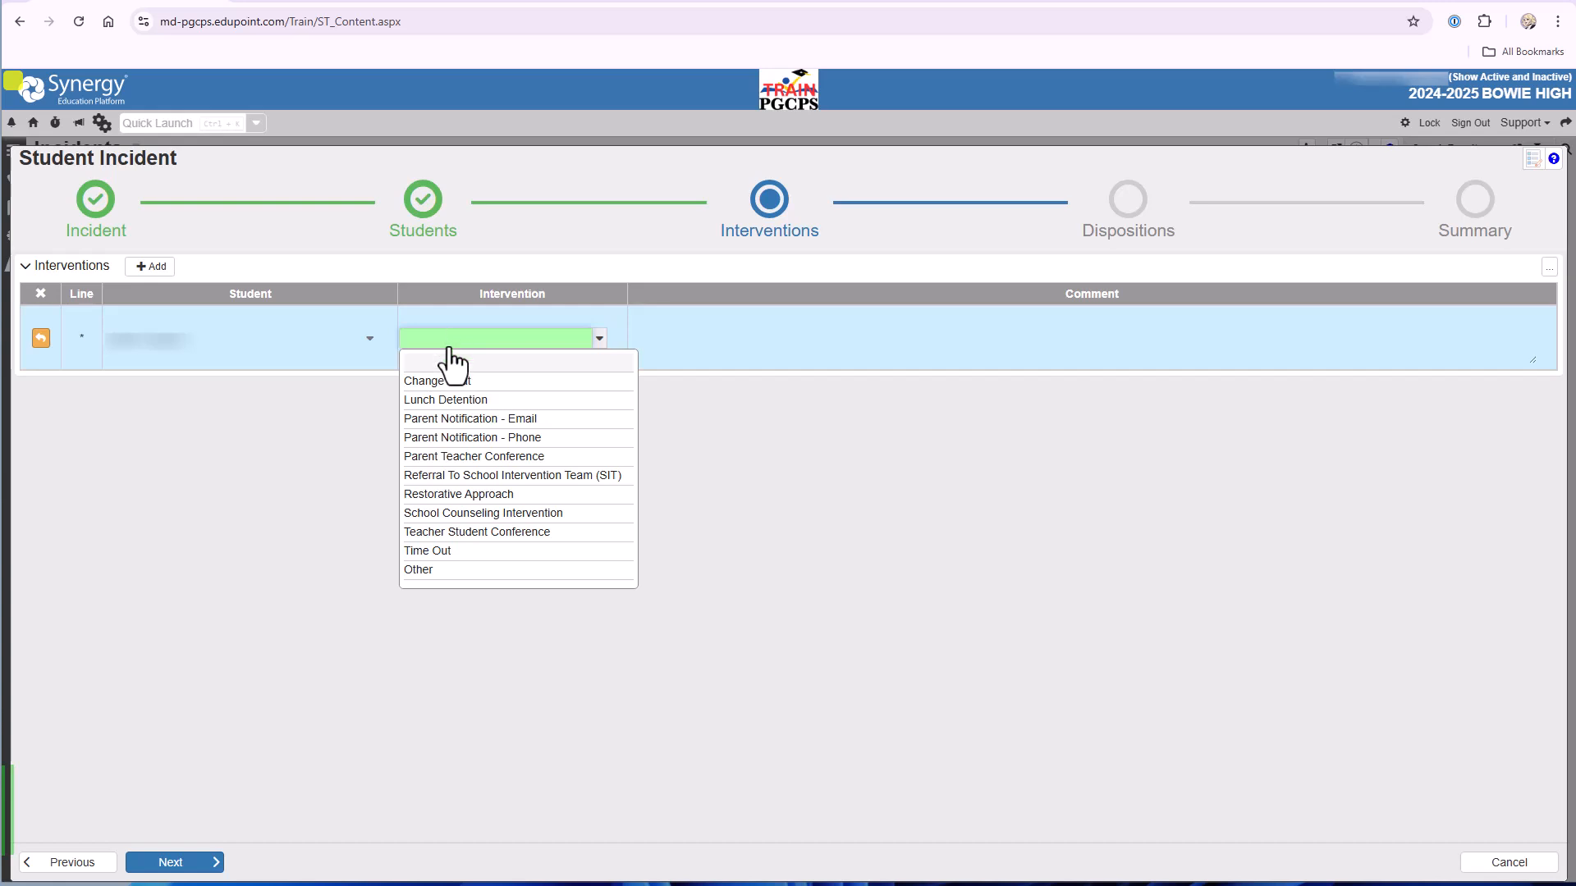
left_click(443, 514)
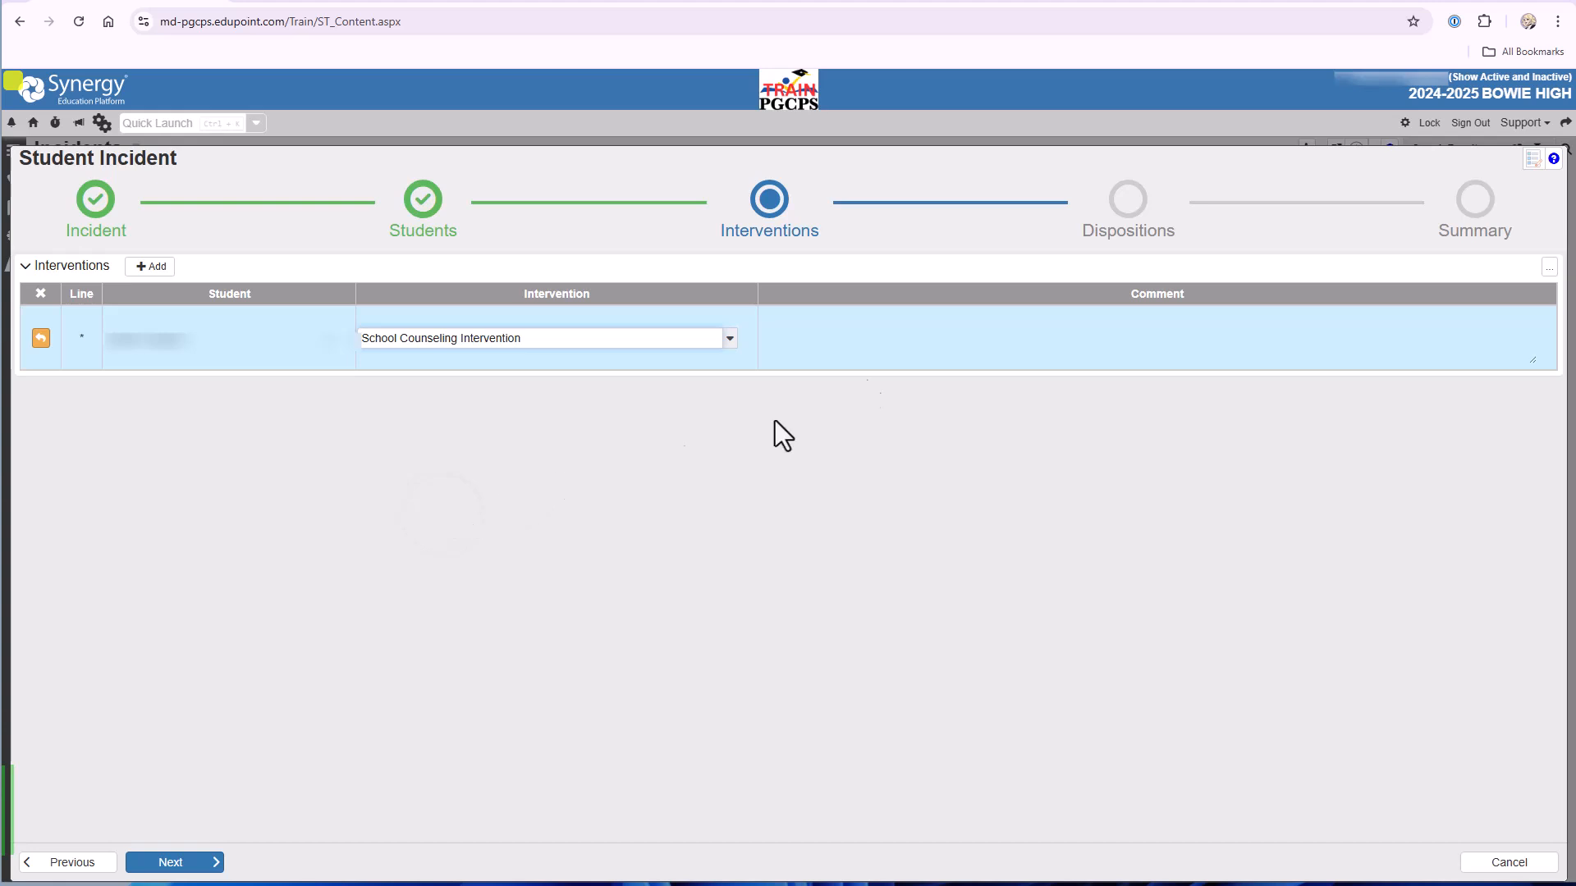
- Enter the comment "Comment here" for the School Counseling Intervention
left_click(902, 331)
type("Comment here")
left_click(524, 515)
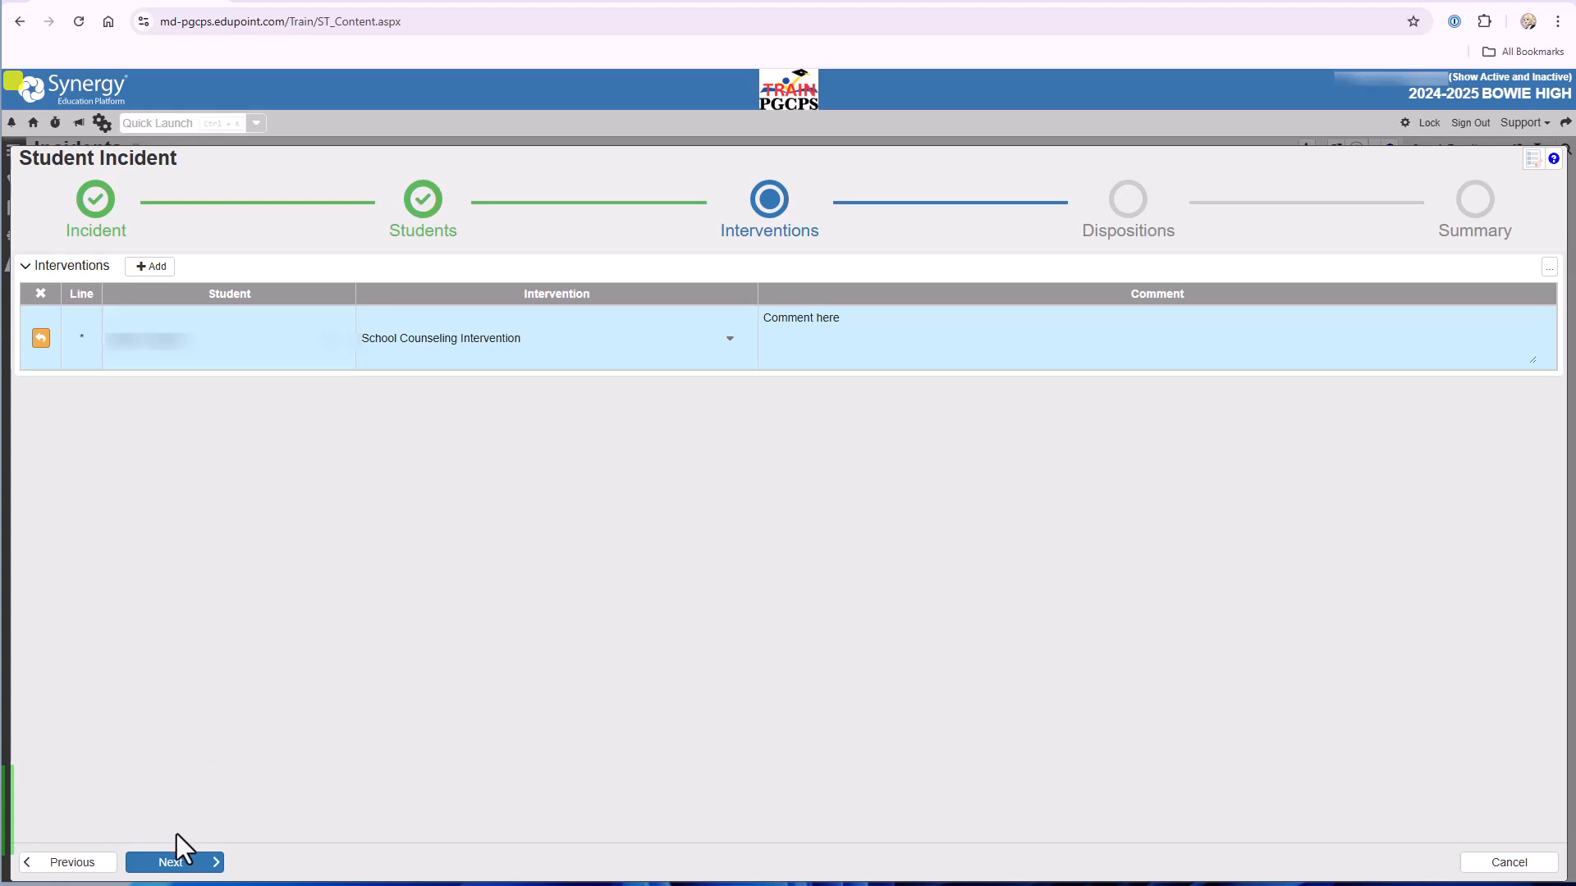
- Continue to the Dispositions stage and add an In-School Suspension disposition for the offending student
left_click(170, 863)
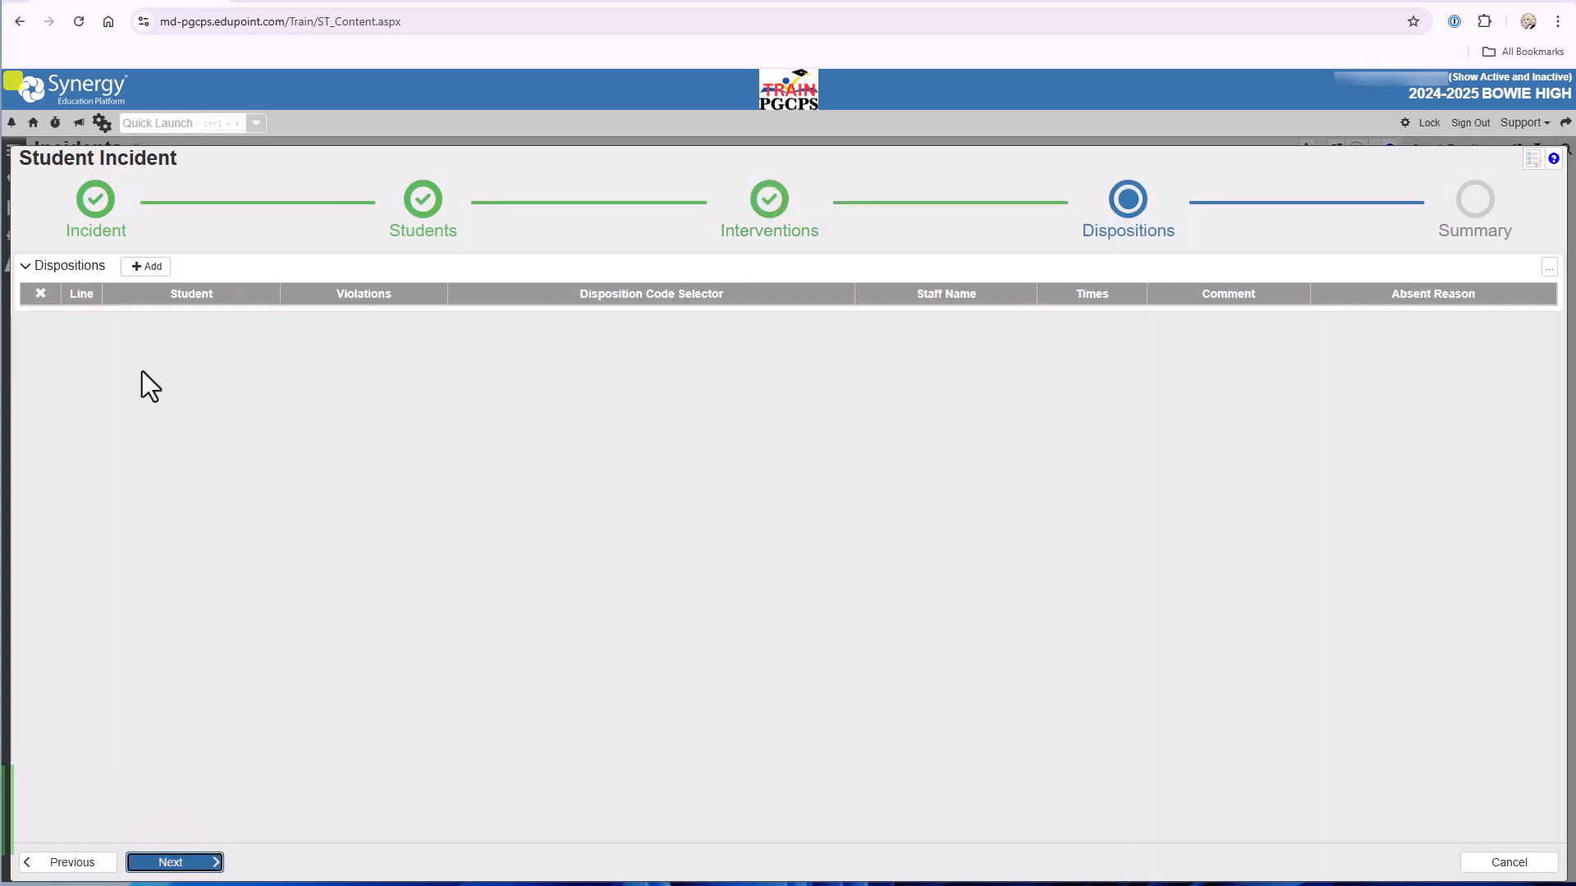
left_click(147, 268)
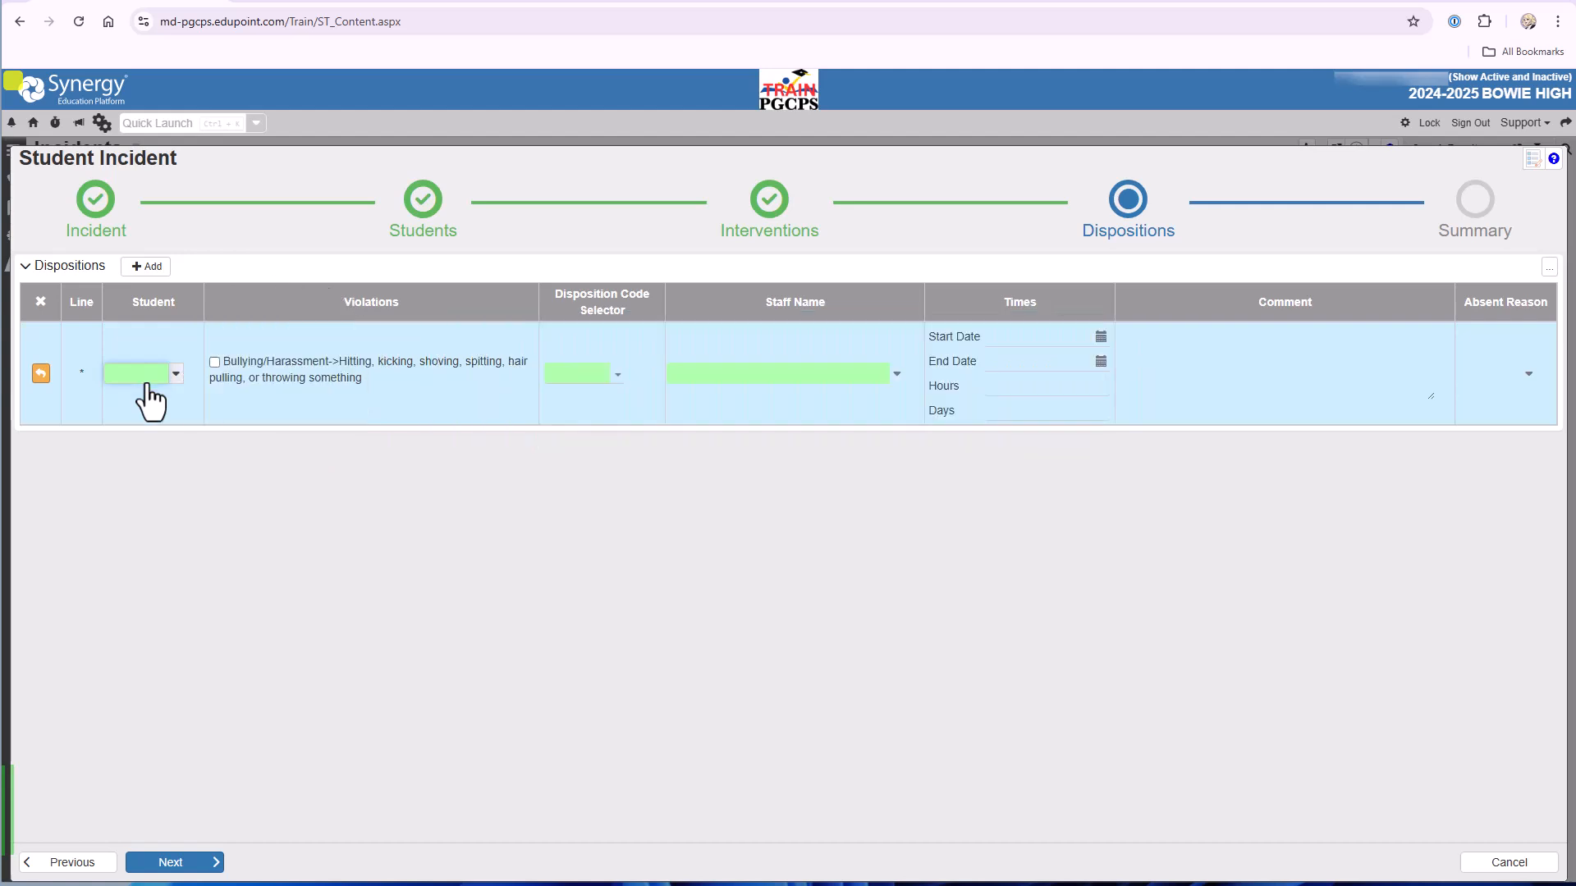
left_click(146, 376)
left_click(148, 416)
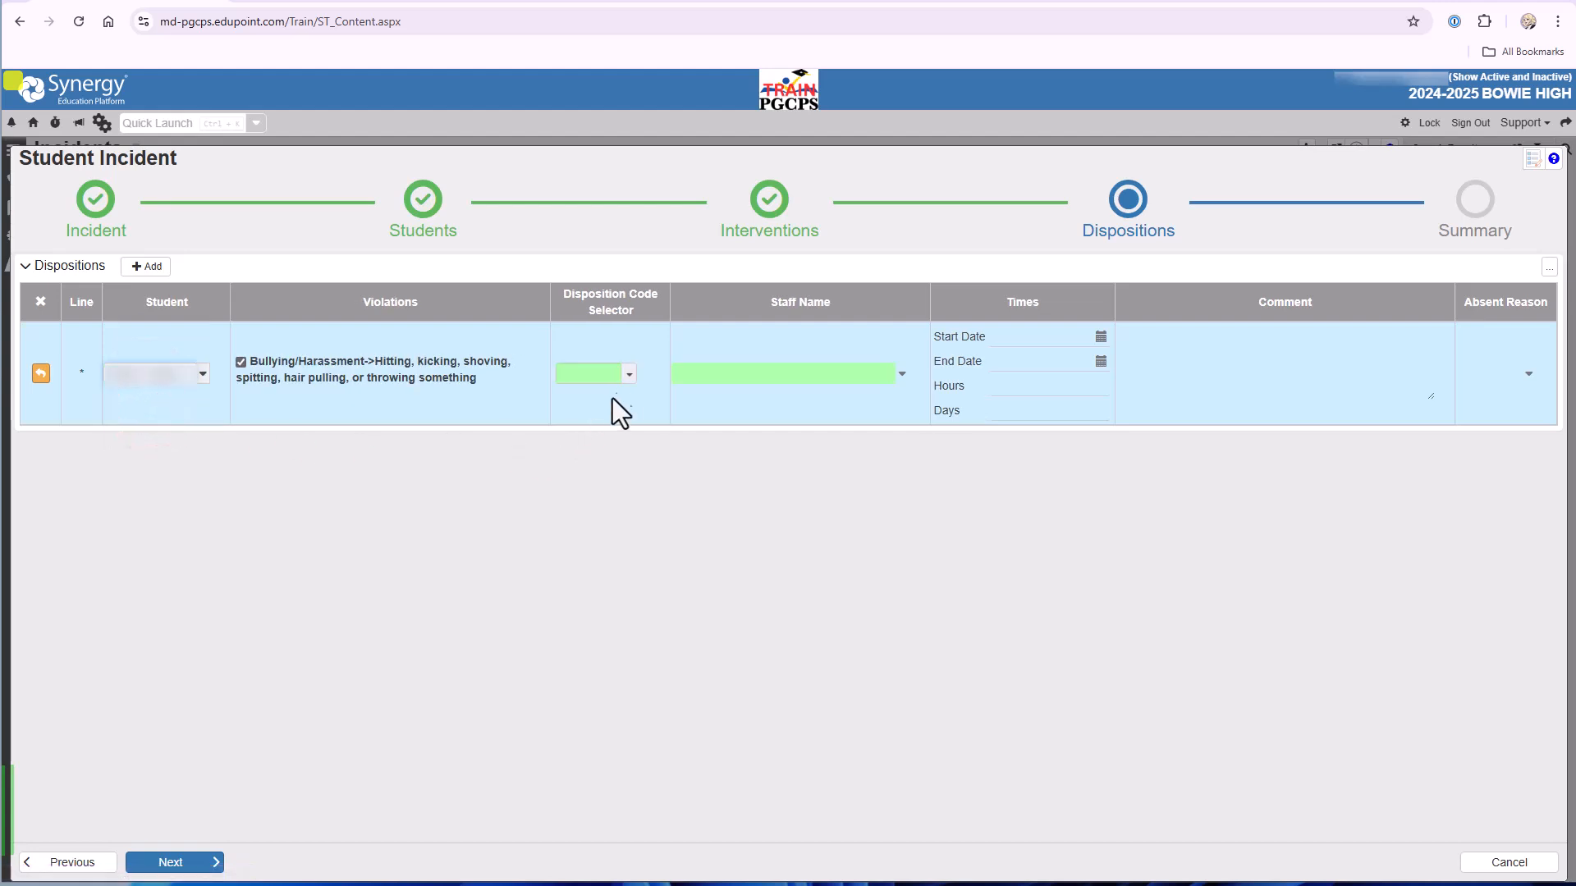
left_click(622, 378)
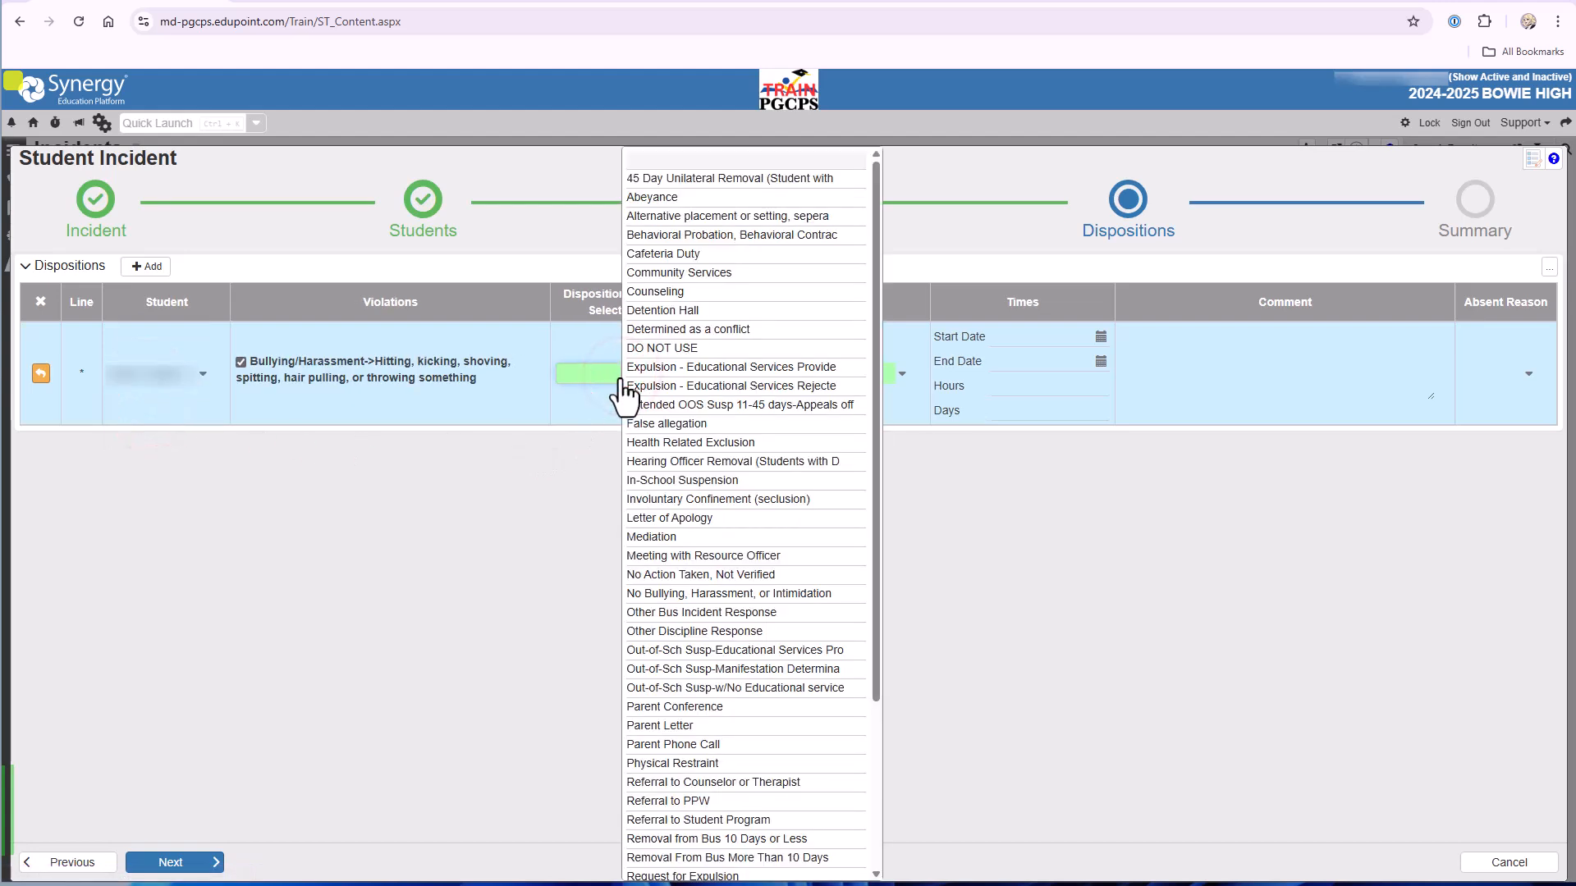
left_click(650, 483)
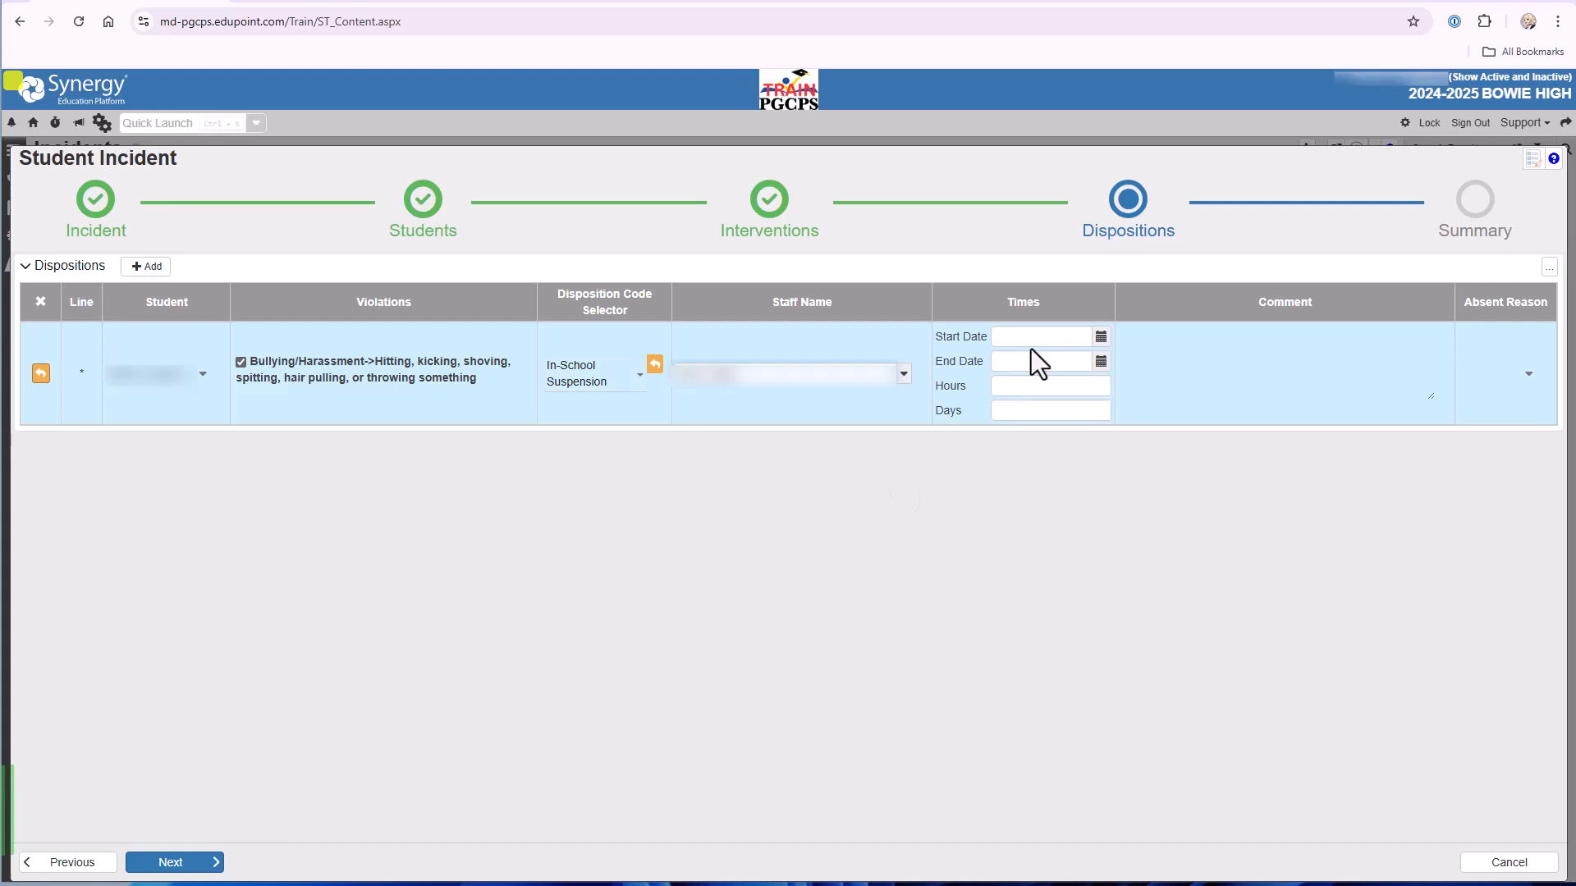
- Set the suspension's start date to 04/21/2025 and end date to 04/25/2025, and enter the comment "Fill comment"
left_click(1101, 337)
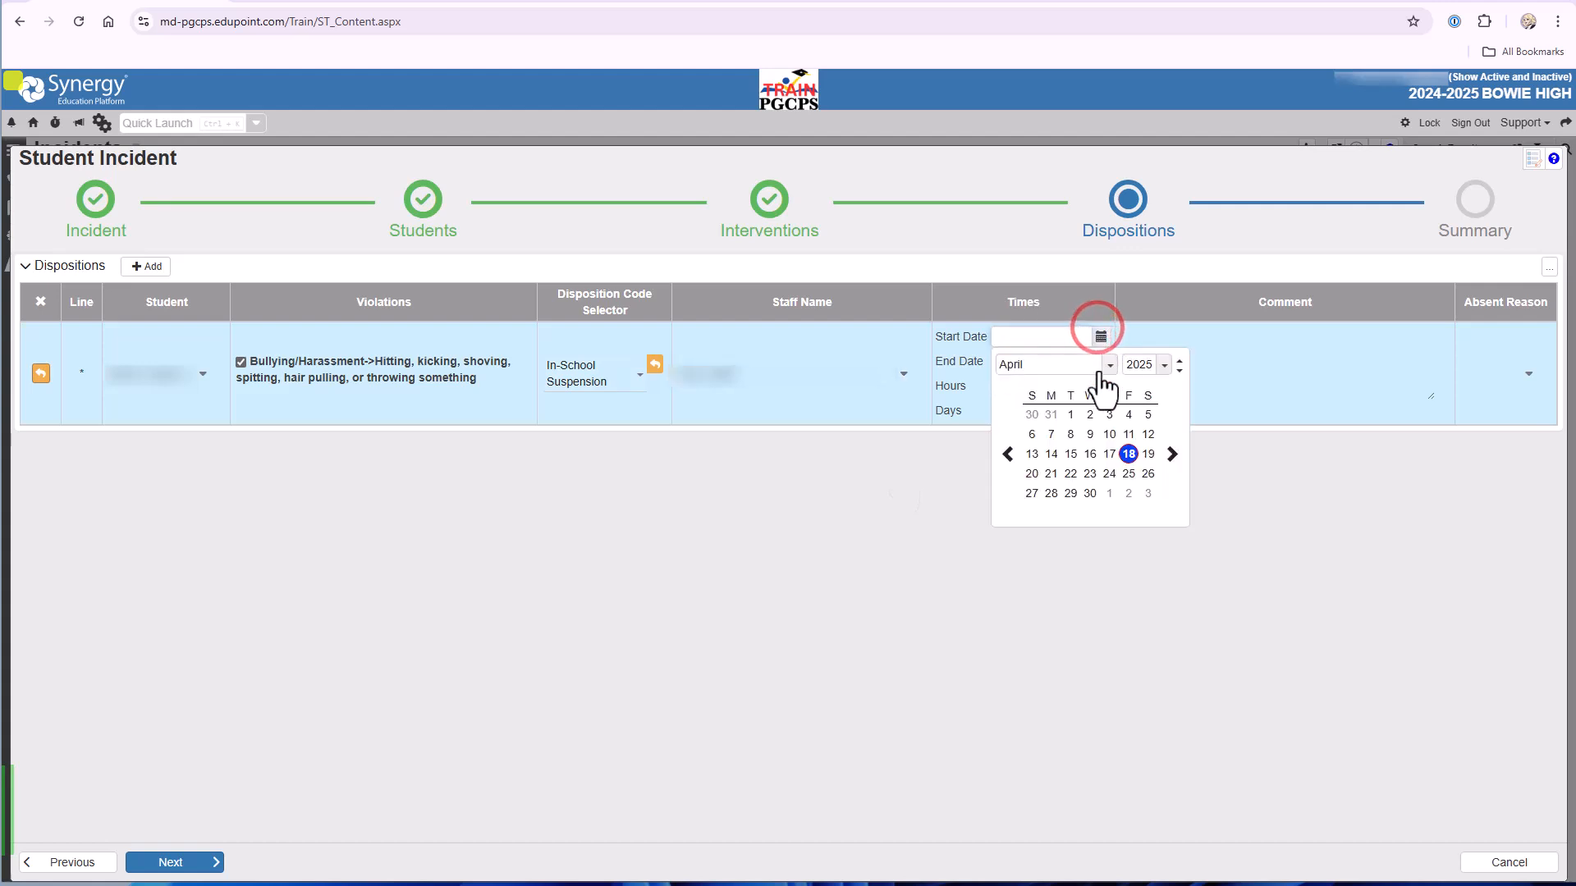
left_click(1049, 473)
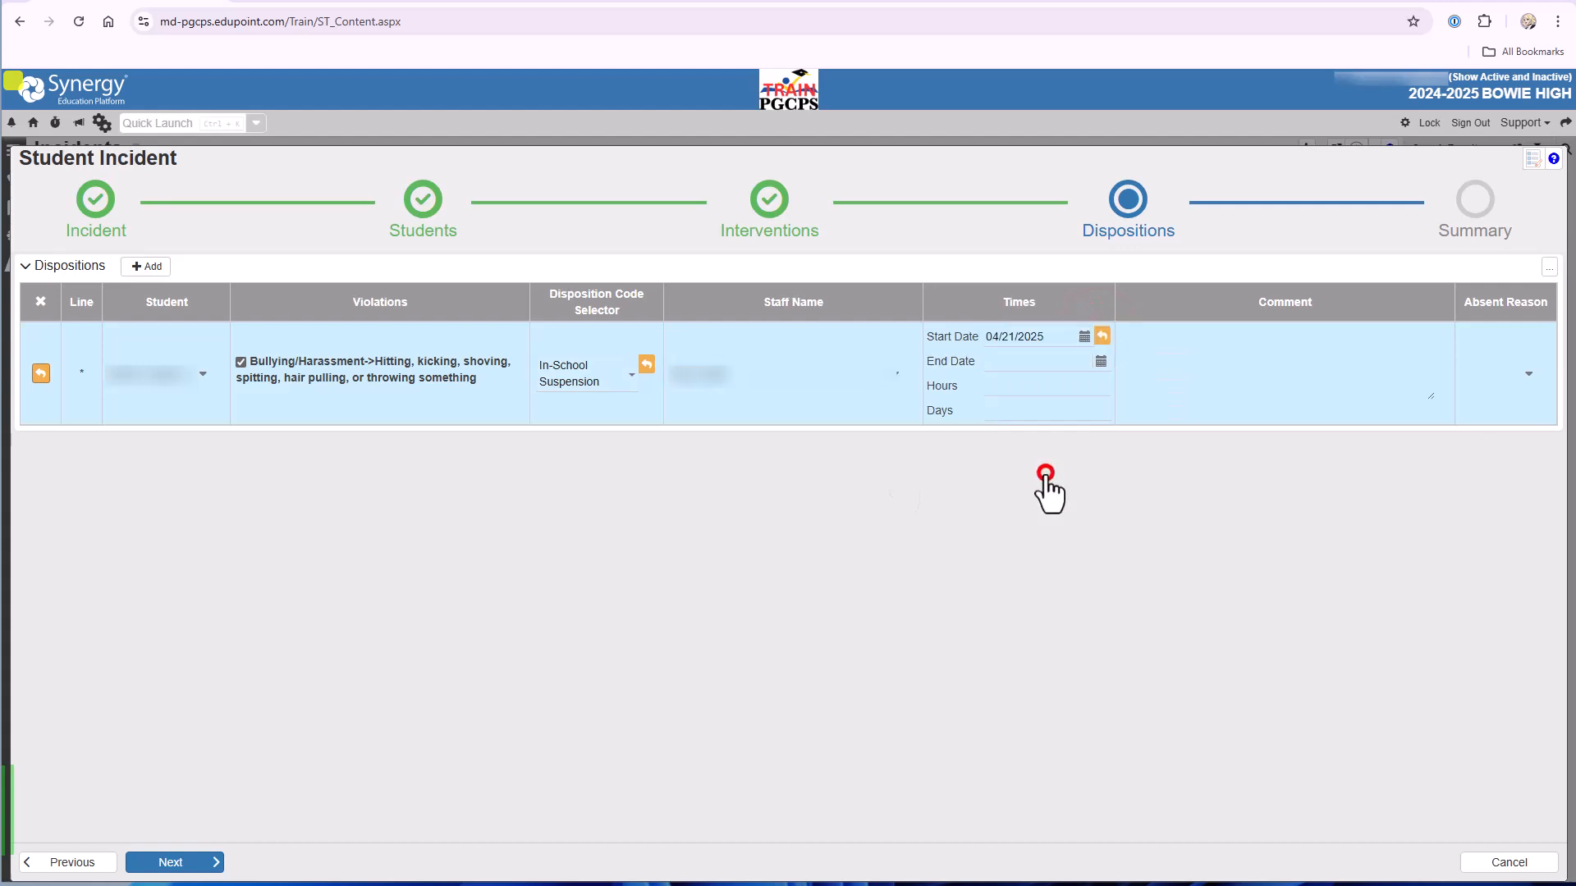
left_click(1101, 361)
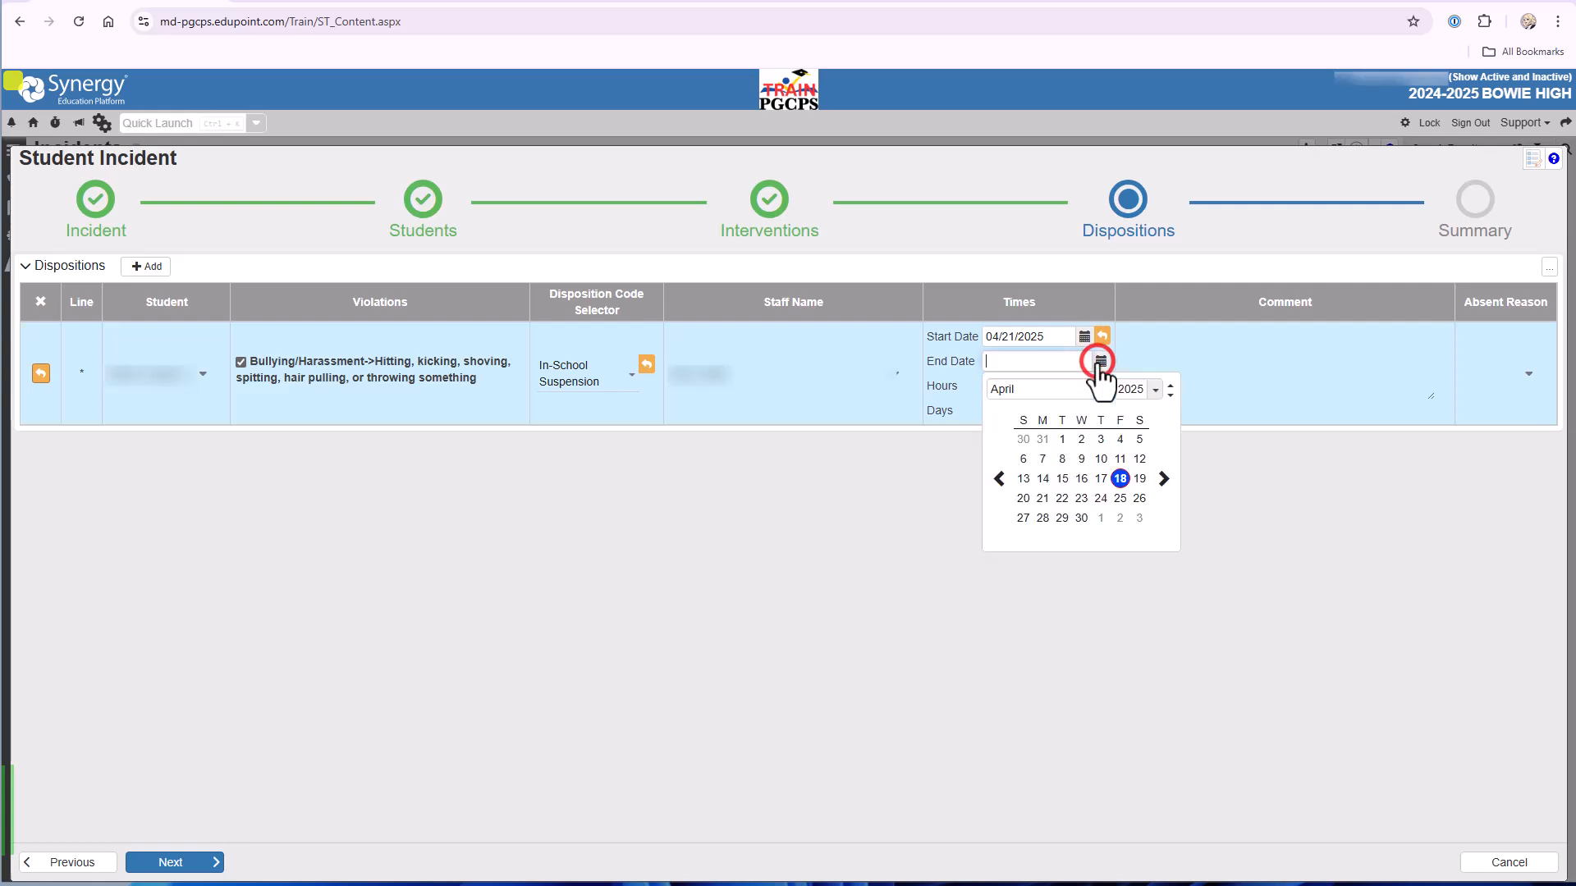
left_click(1119, 498)
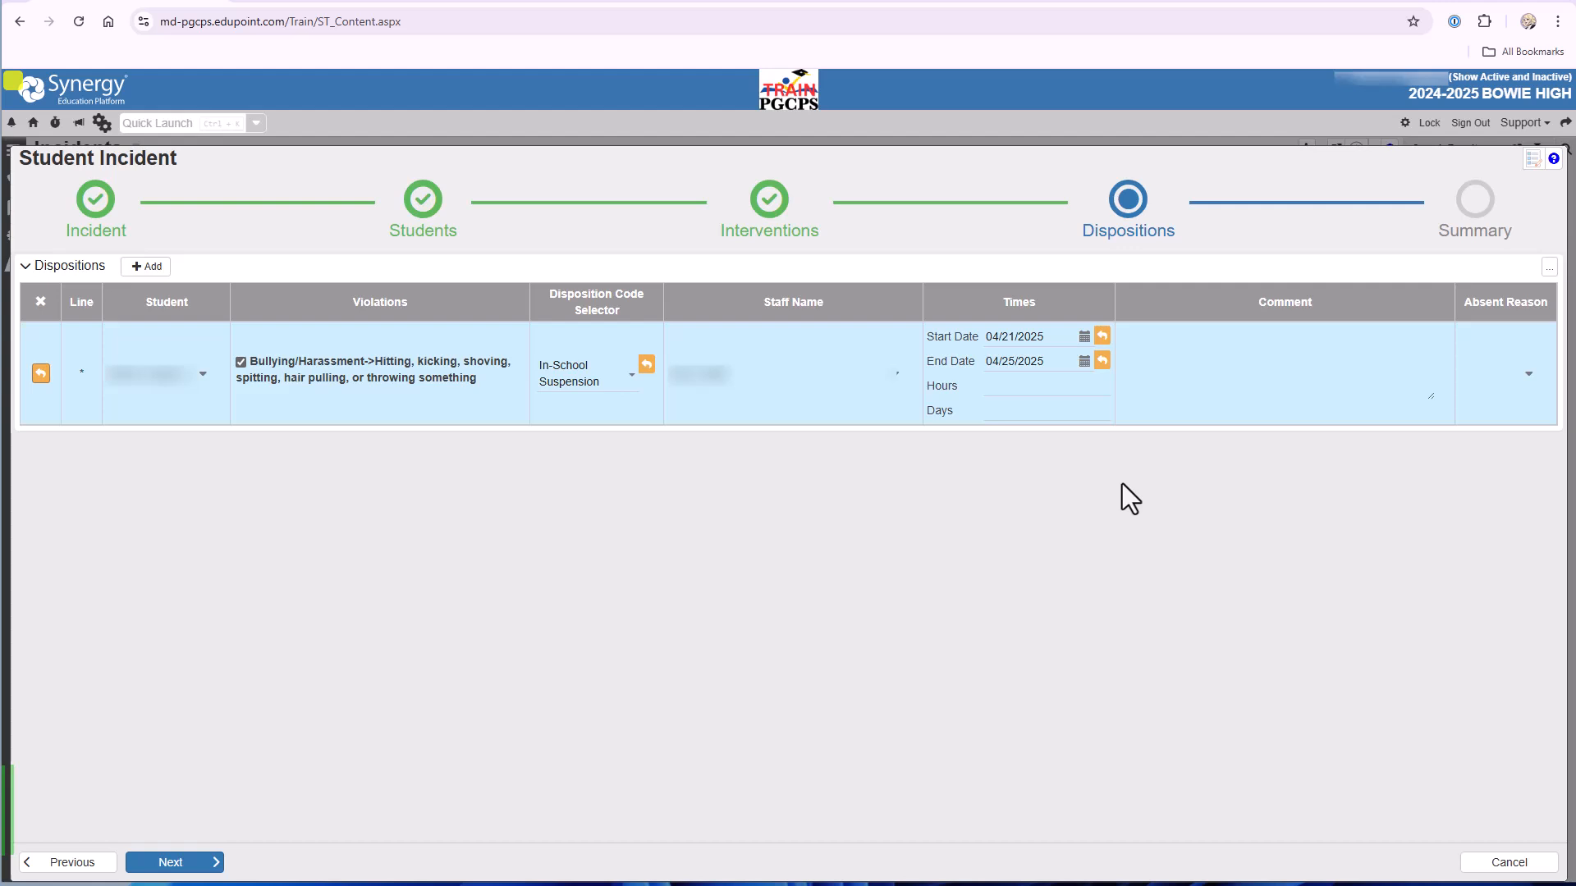
left_click(1303, 506)
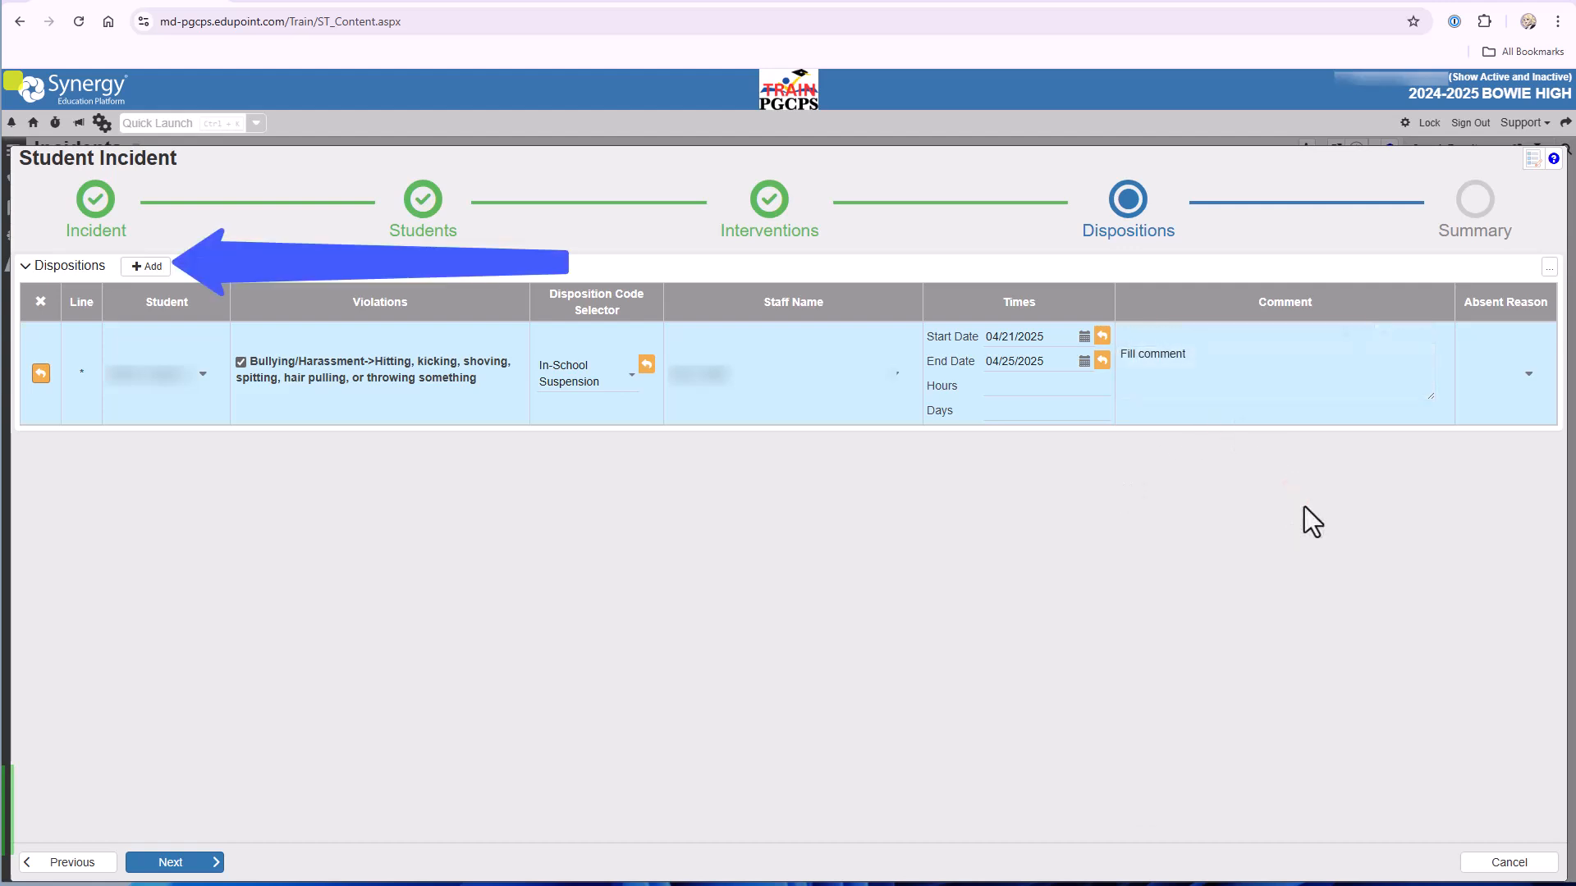
- Continue to the Summary stage and complete the student incident
left_click(159, 866)
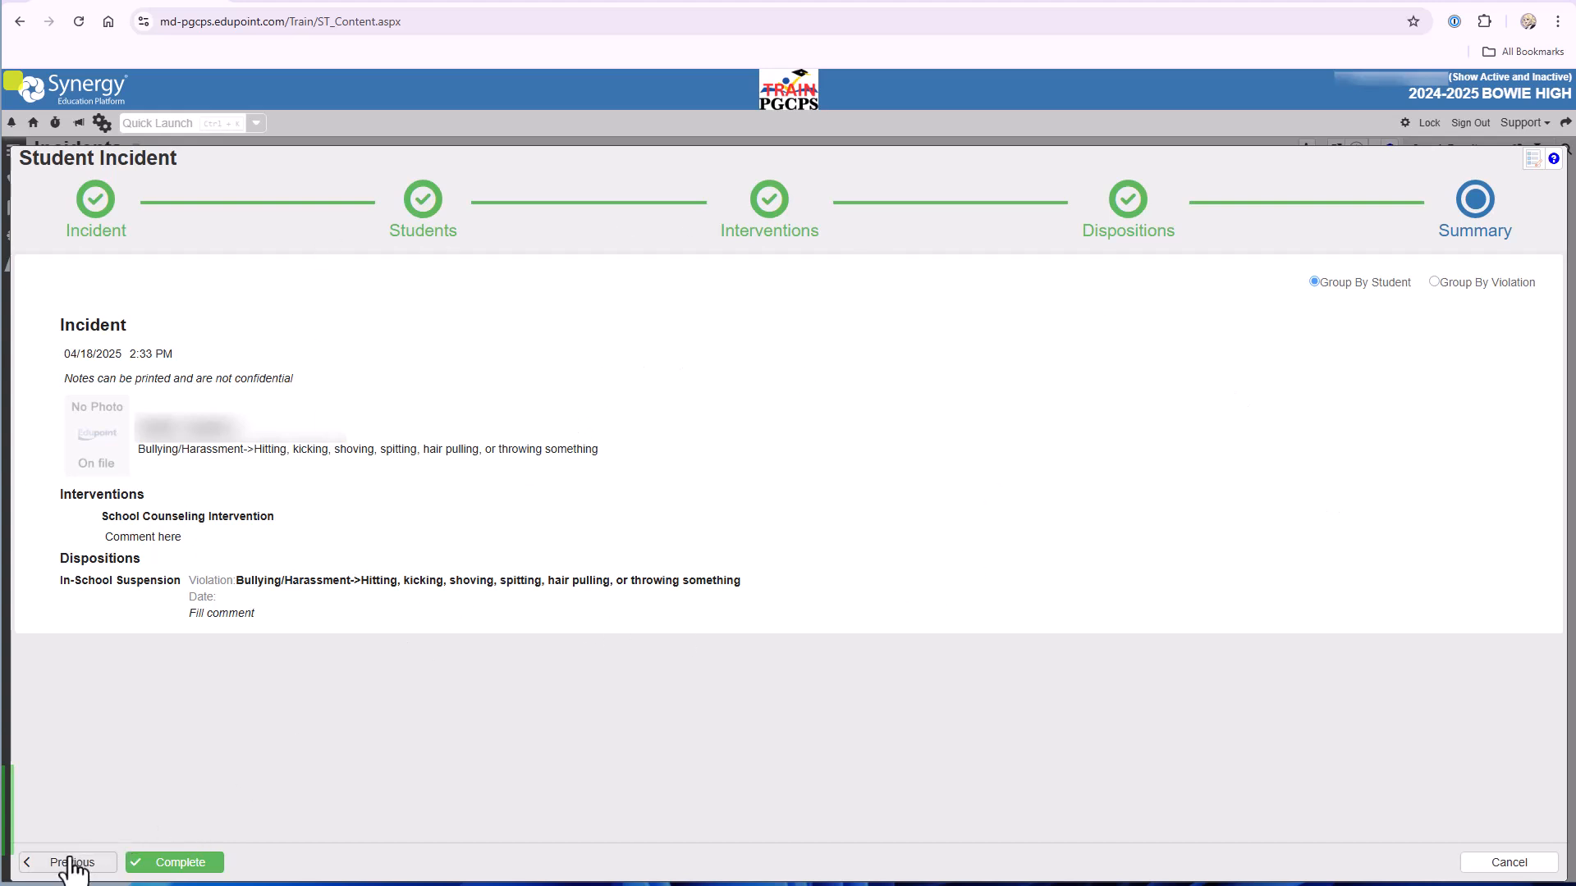
left_click(197, 863)
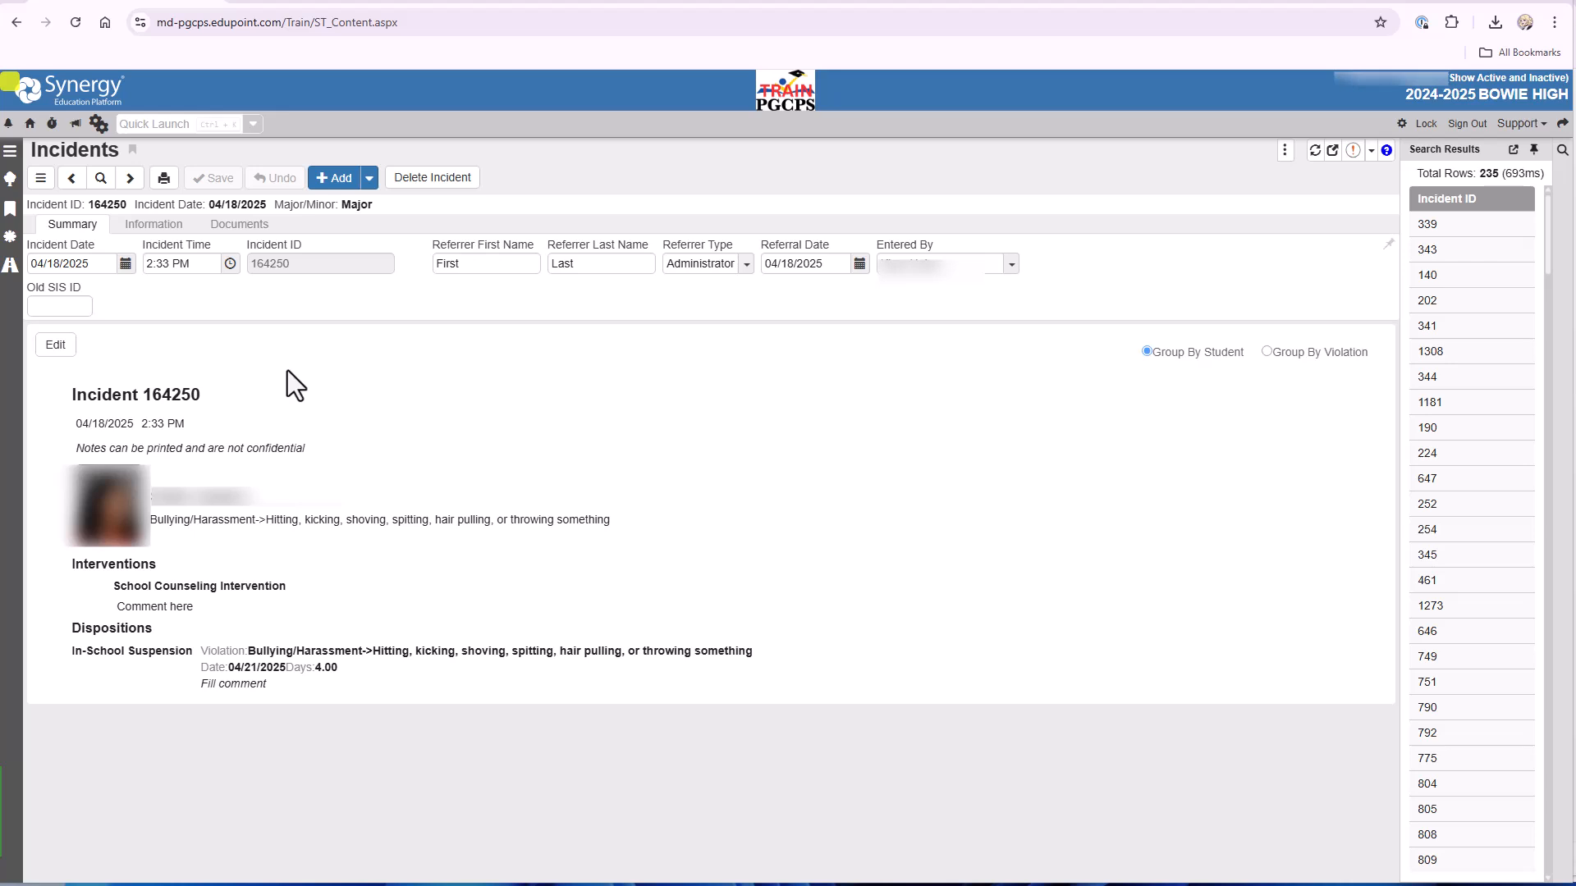
- In the incident's information, open the offender's Bullying, Harassment, Intimidation Investigation details and add the alleged motive "Reason Unknown"
left_click(153, 224)
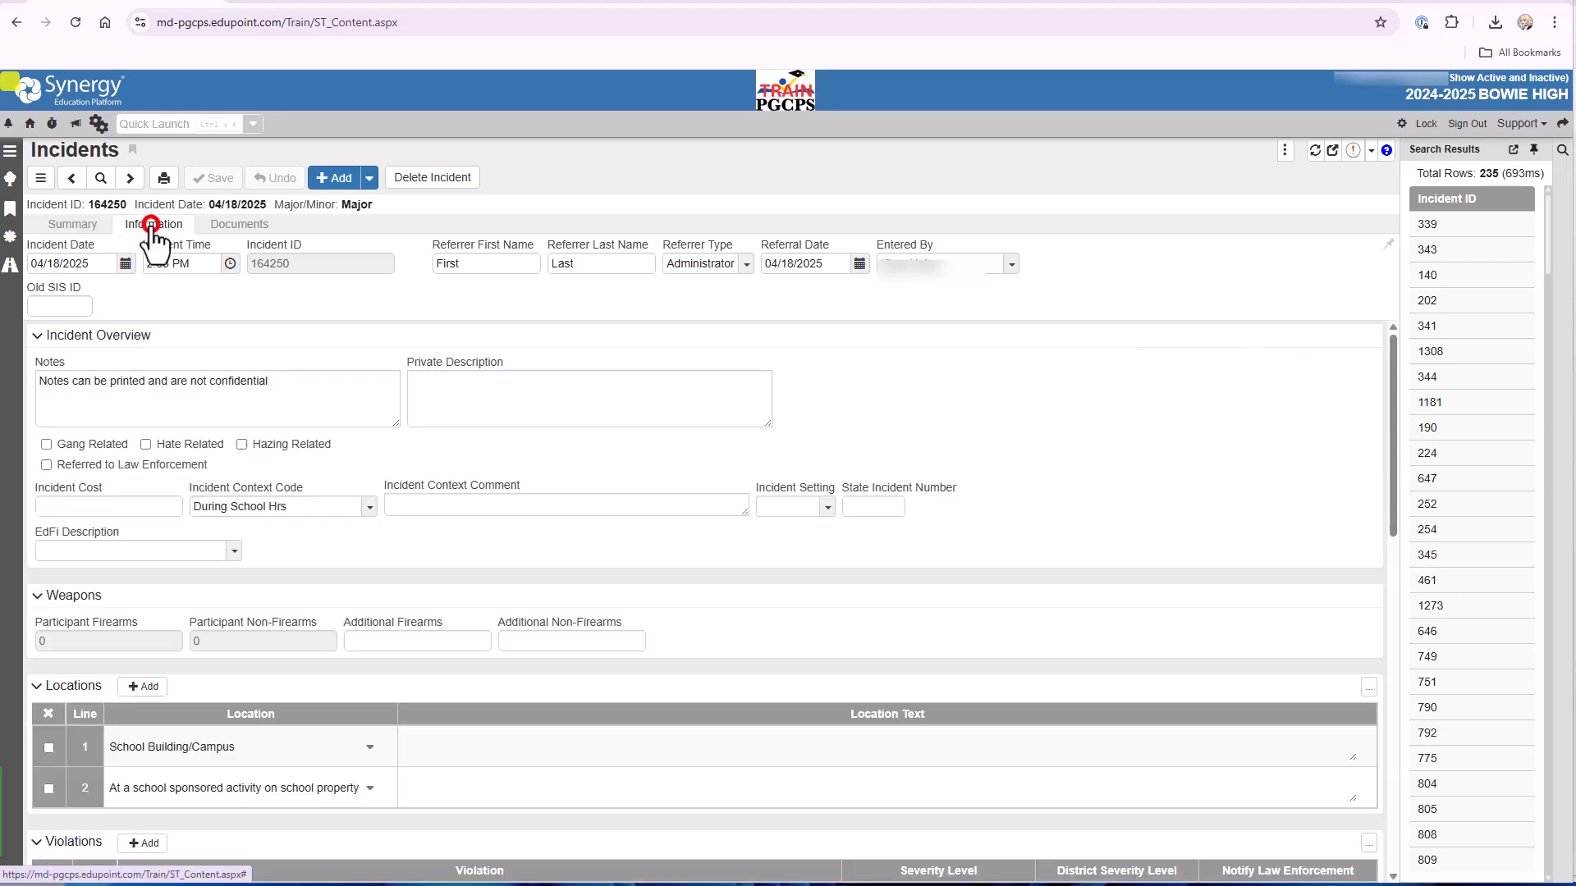
scroll(405, 638, "down", 10)
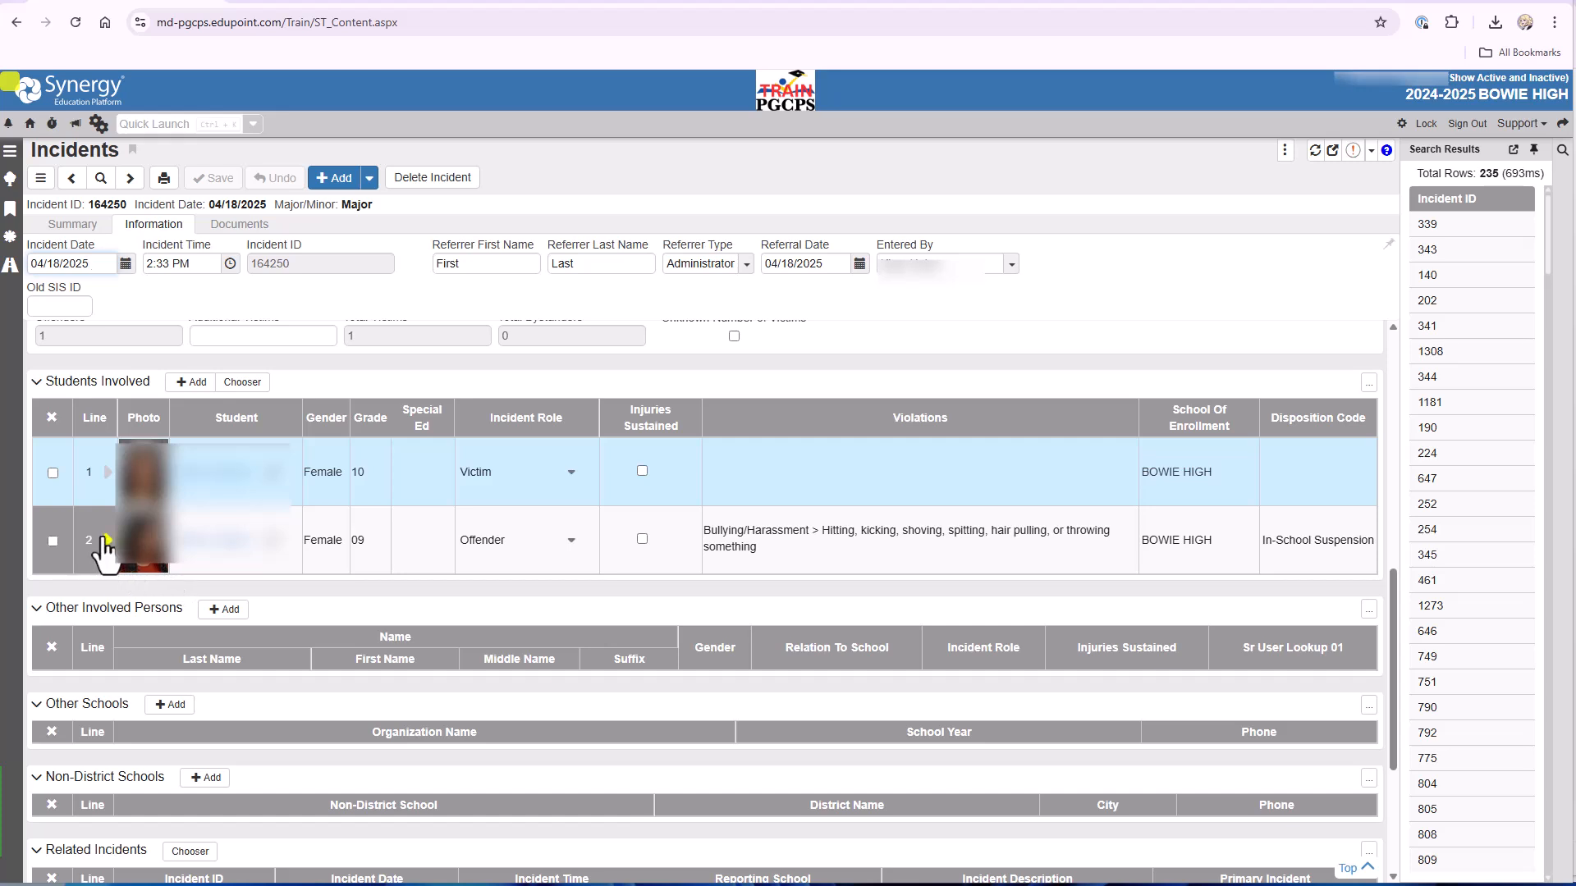
left_click(105, 540)
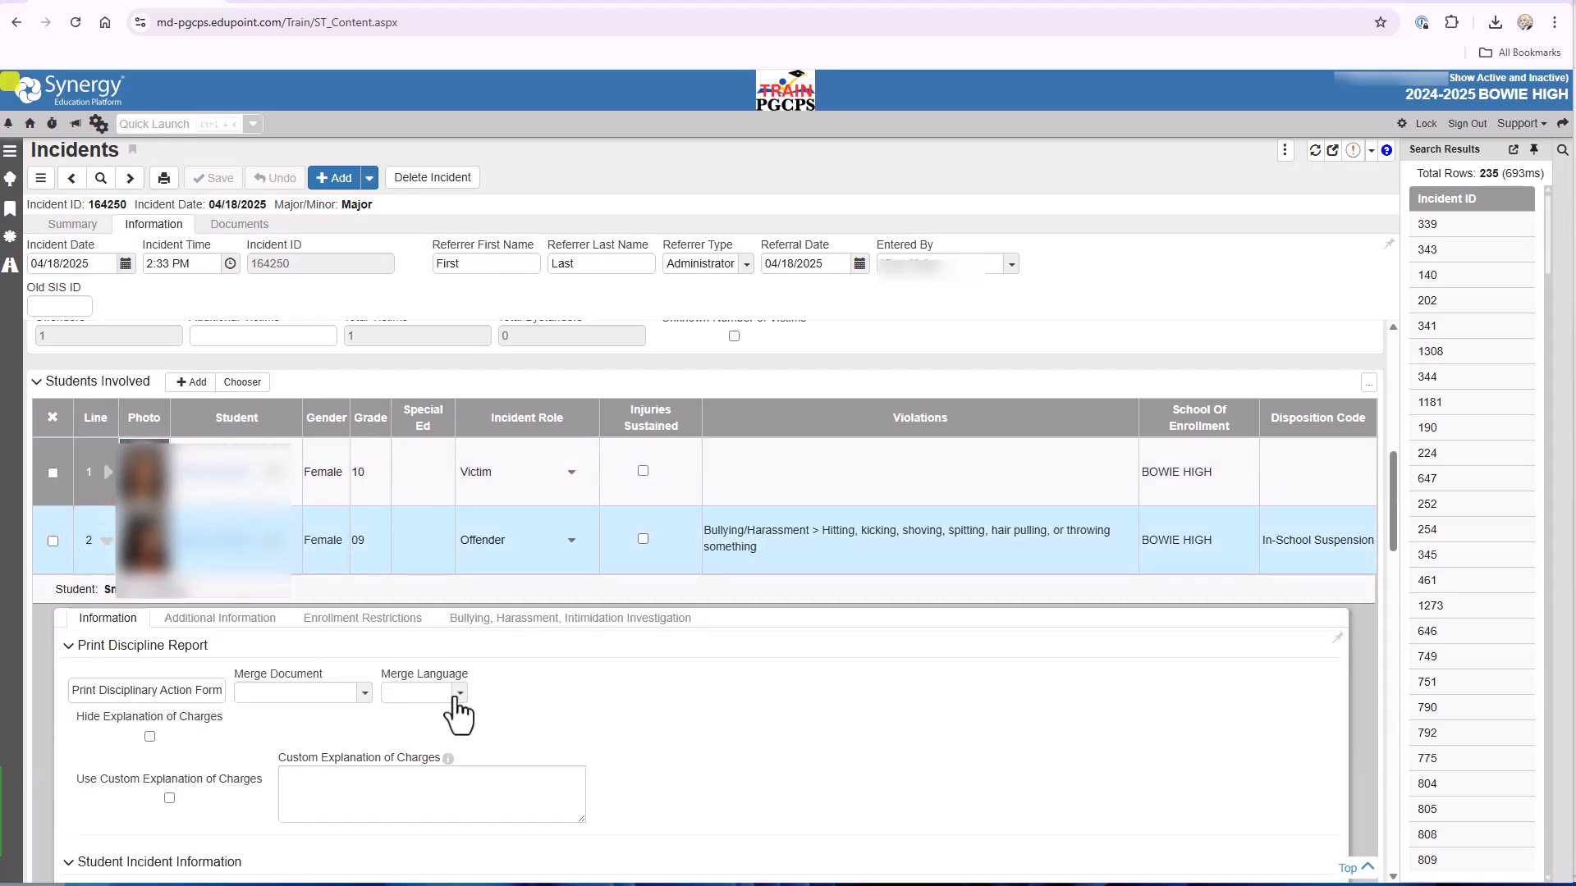
left_click(565, 622)
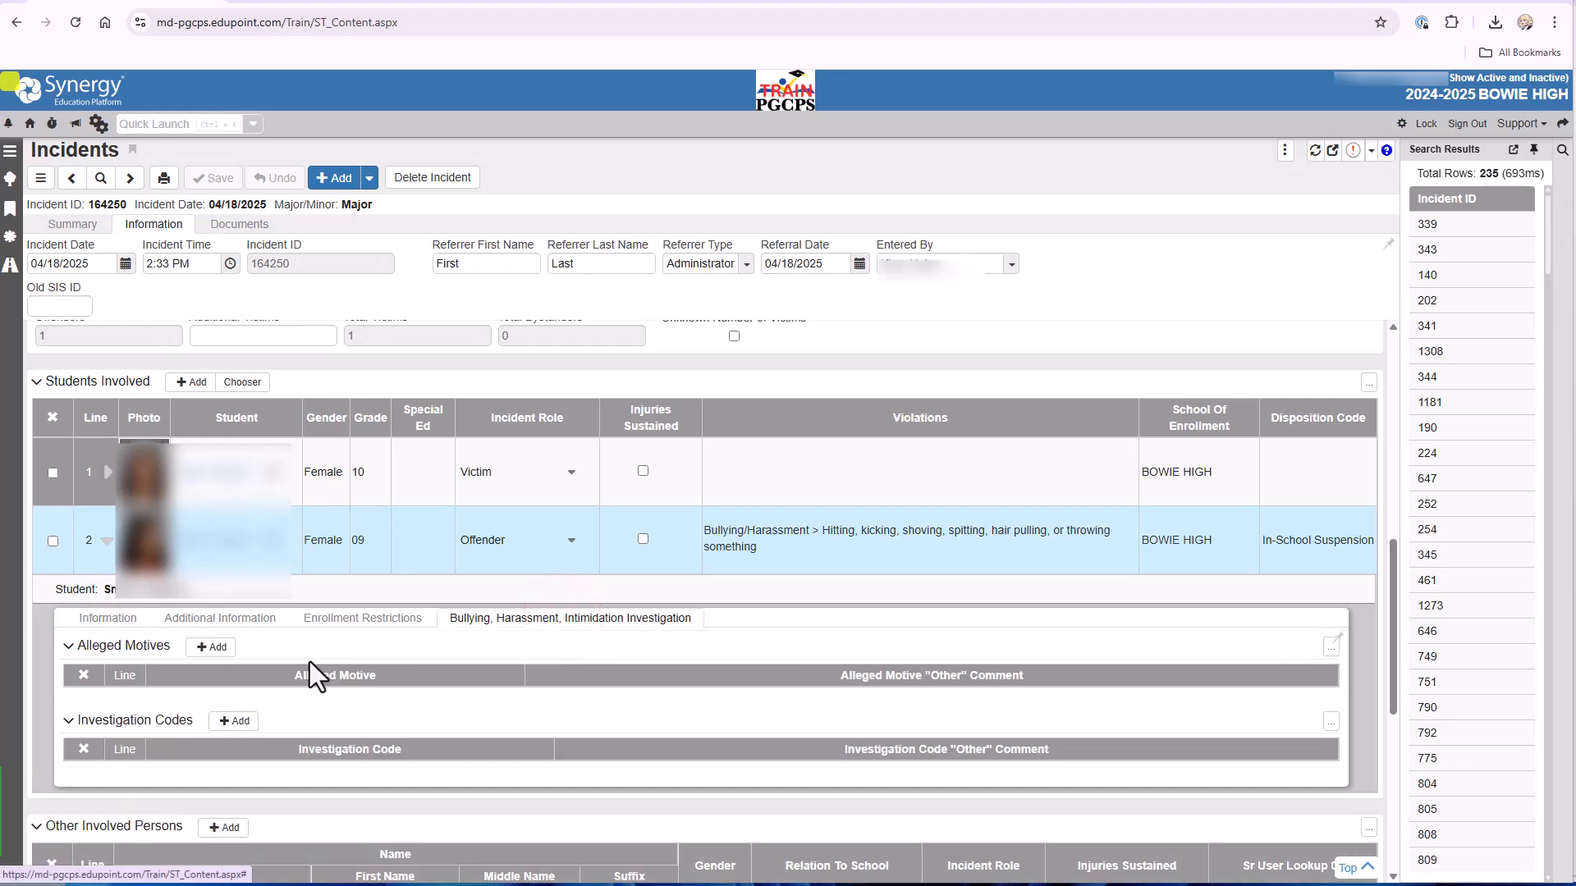
left_click(217, 648)
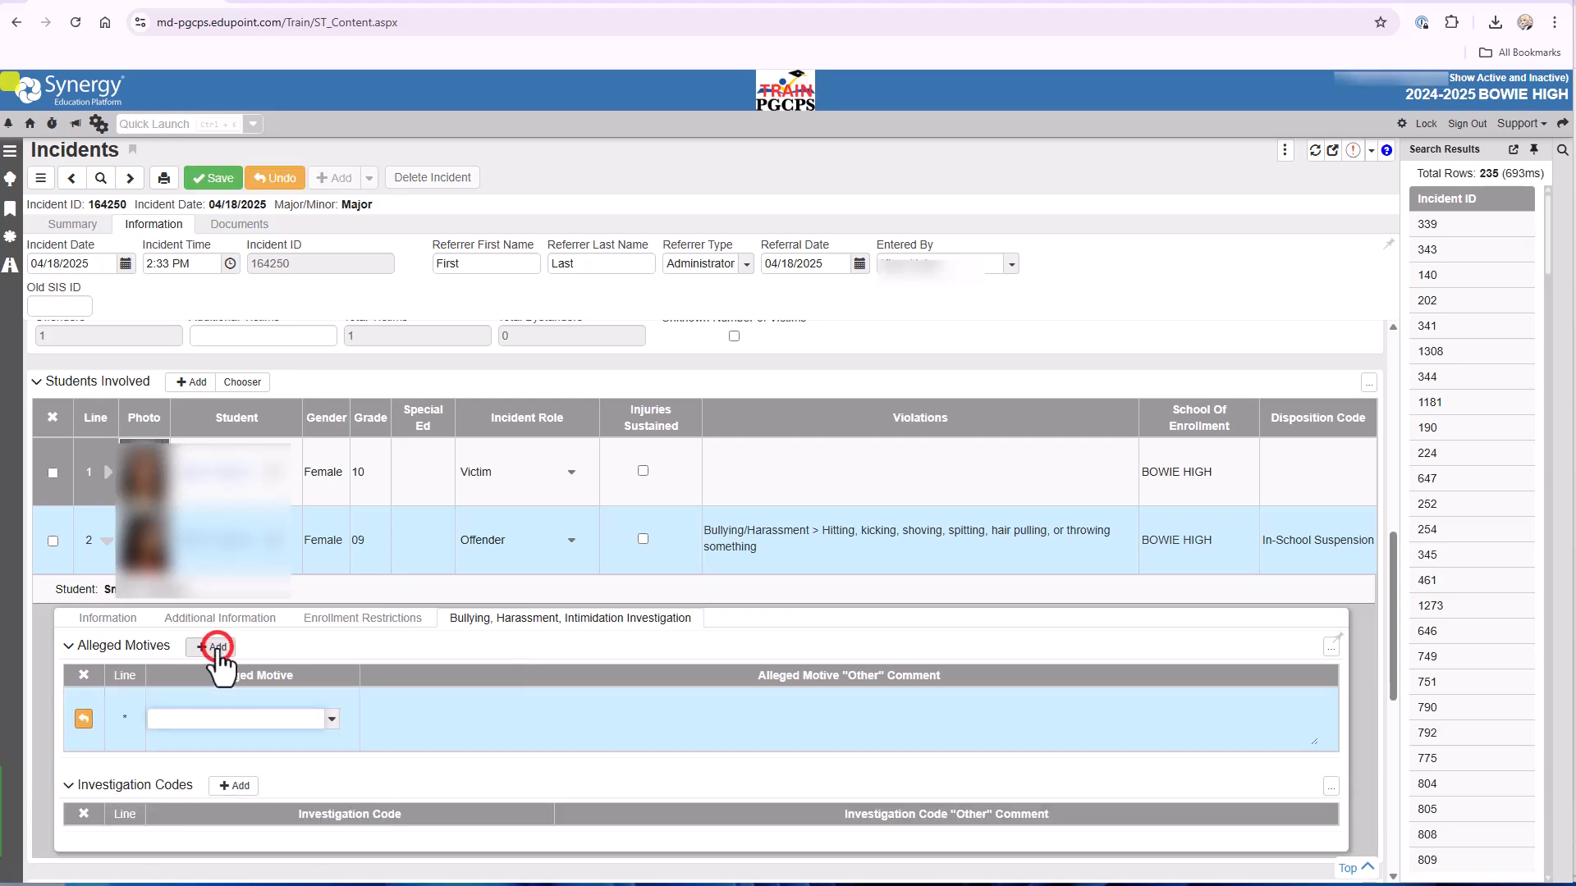
left_click(329, 721)
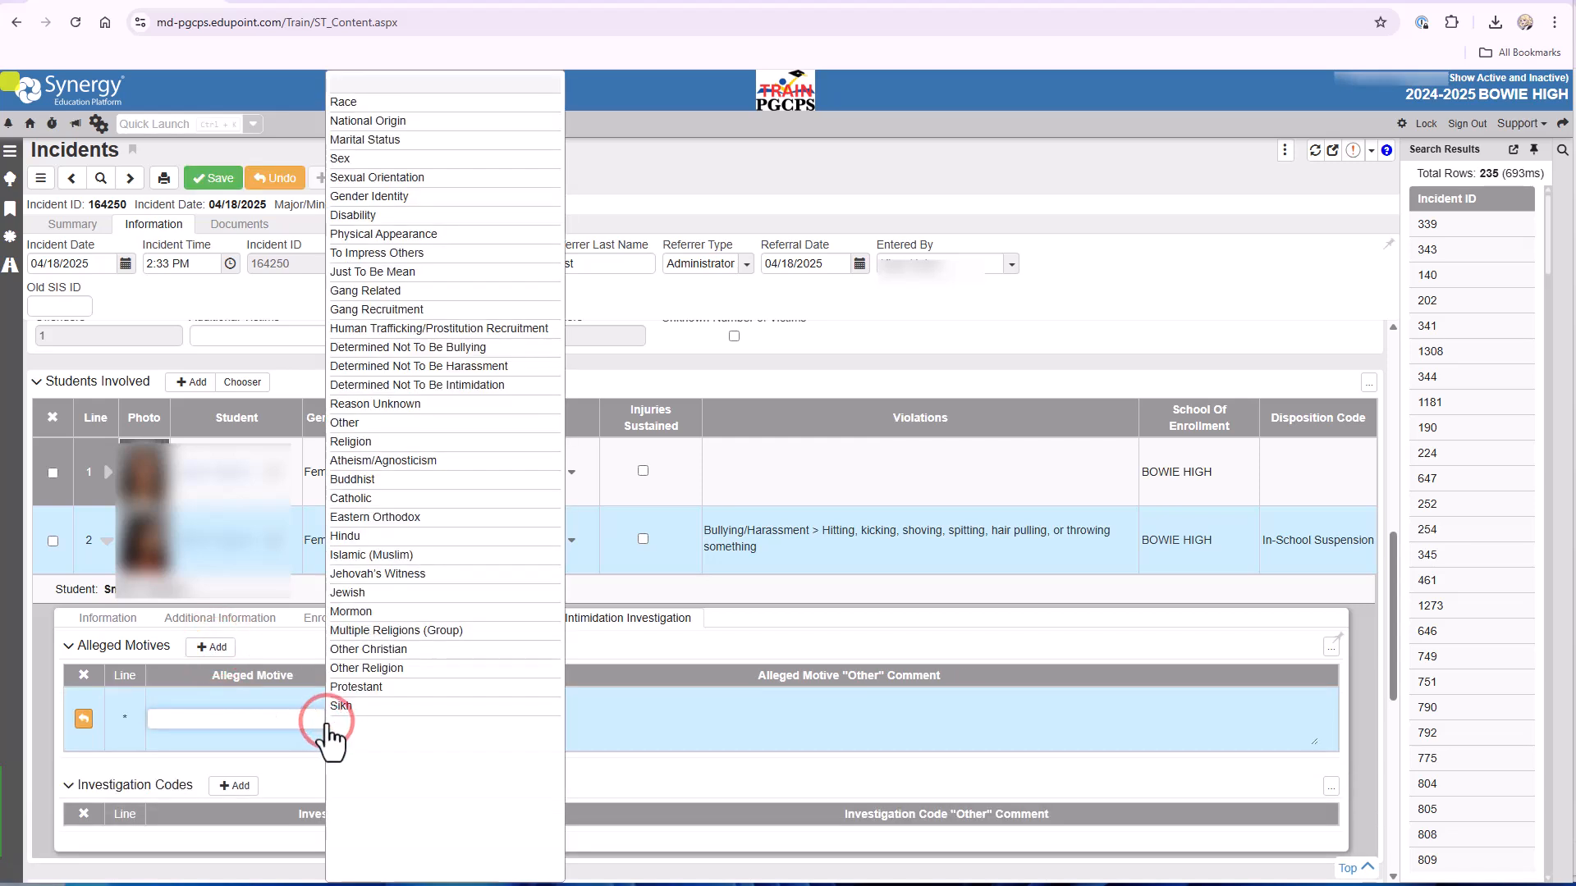
left_click(366, 404)
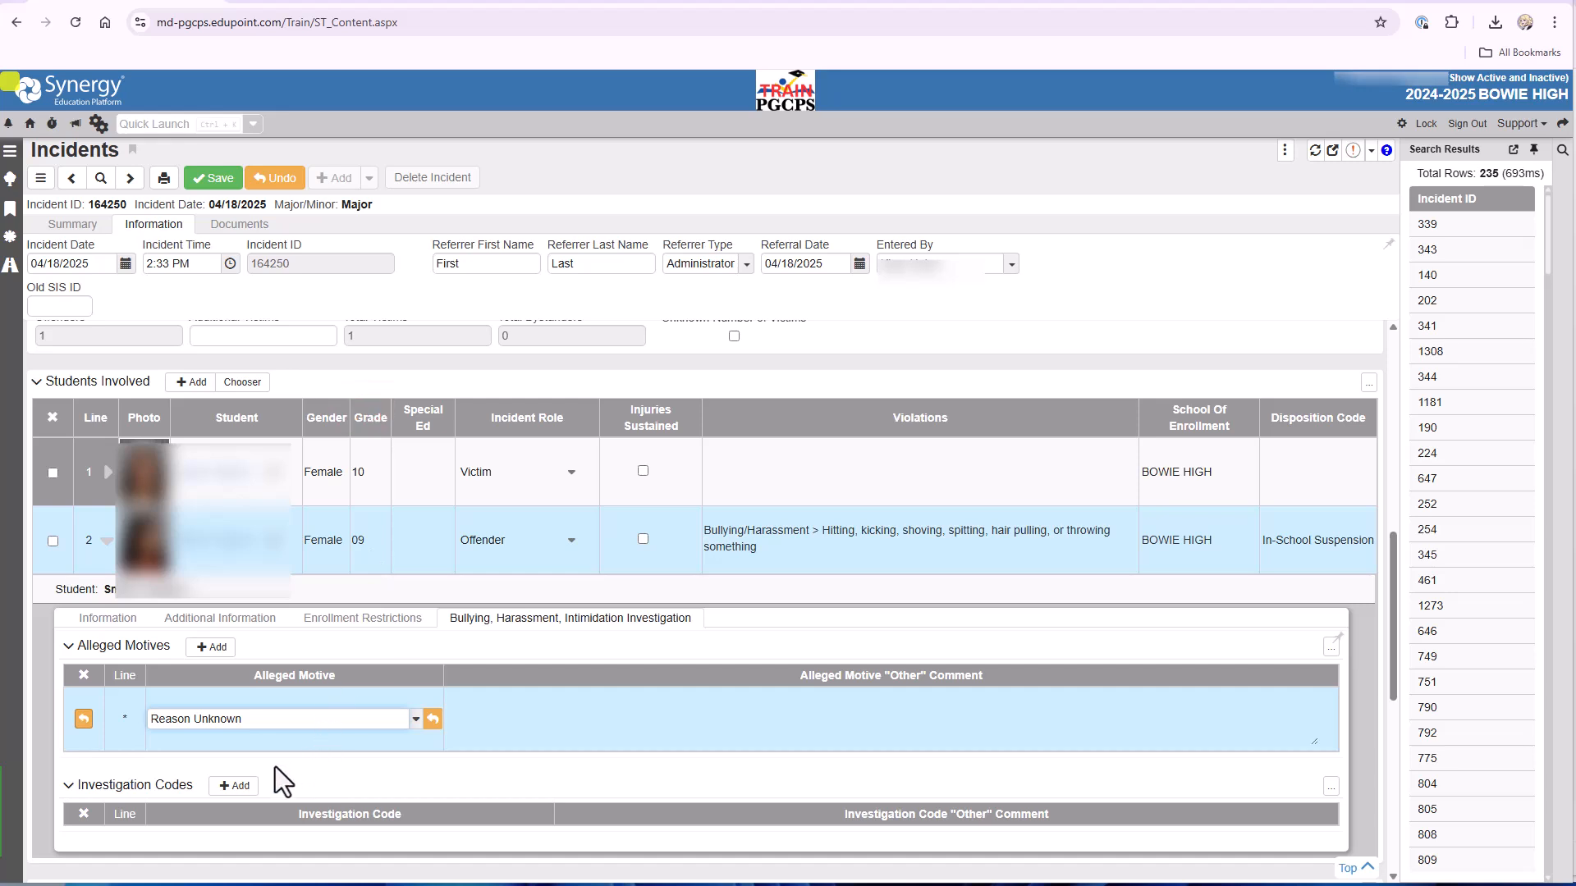
- Add the investigation code "Examined Physical Evidence" for the offender and save the incident
left_click(236, 787)
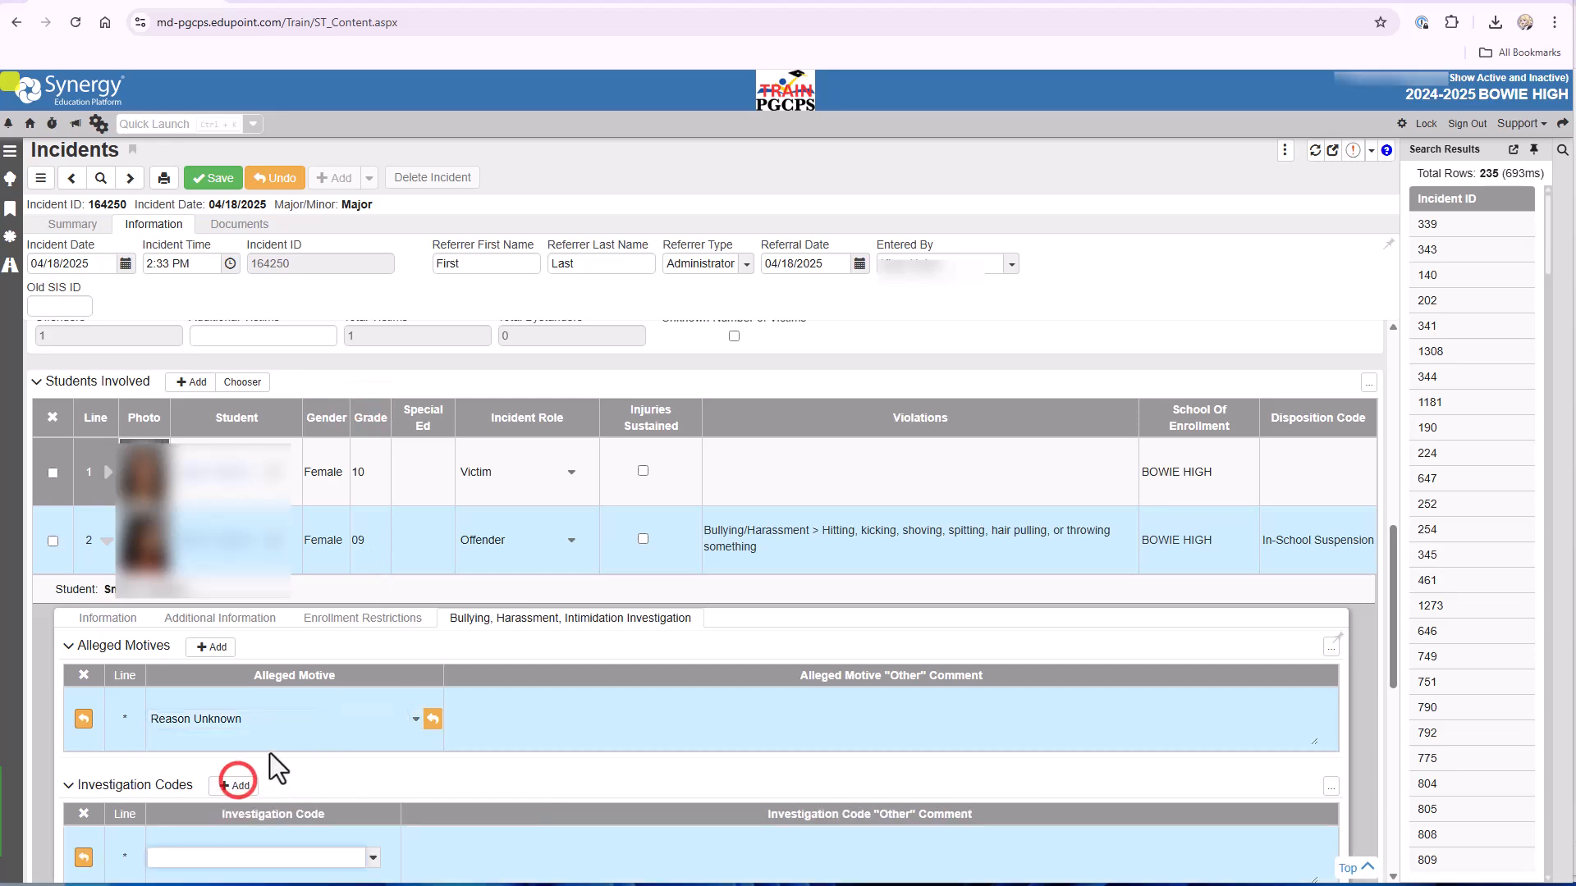
scroll(271, 751, "down", 2)
left_click(374, 694)
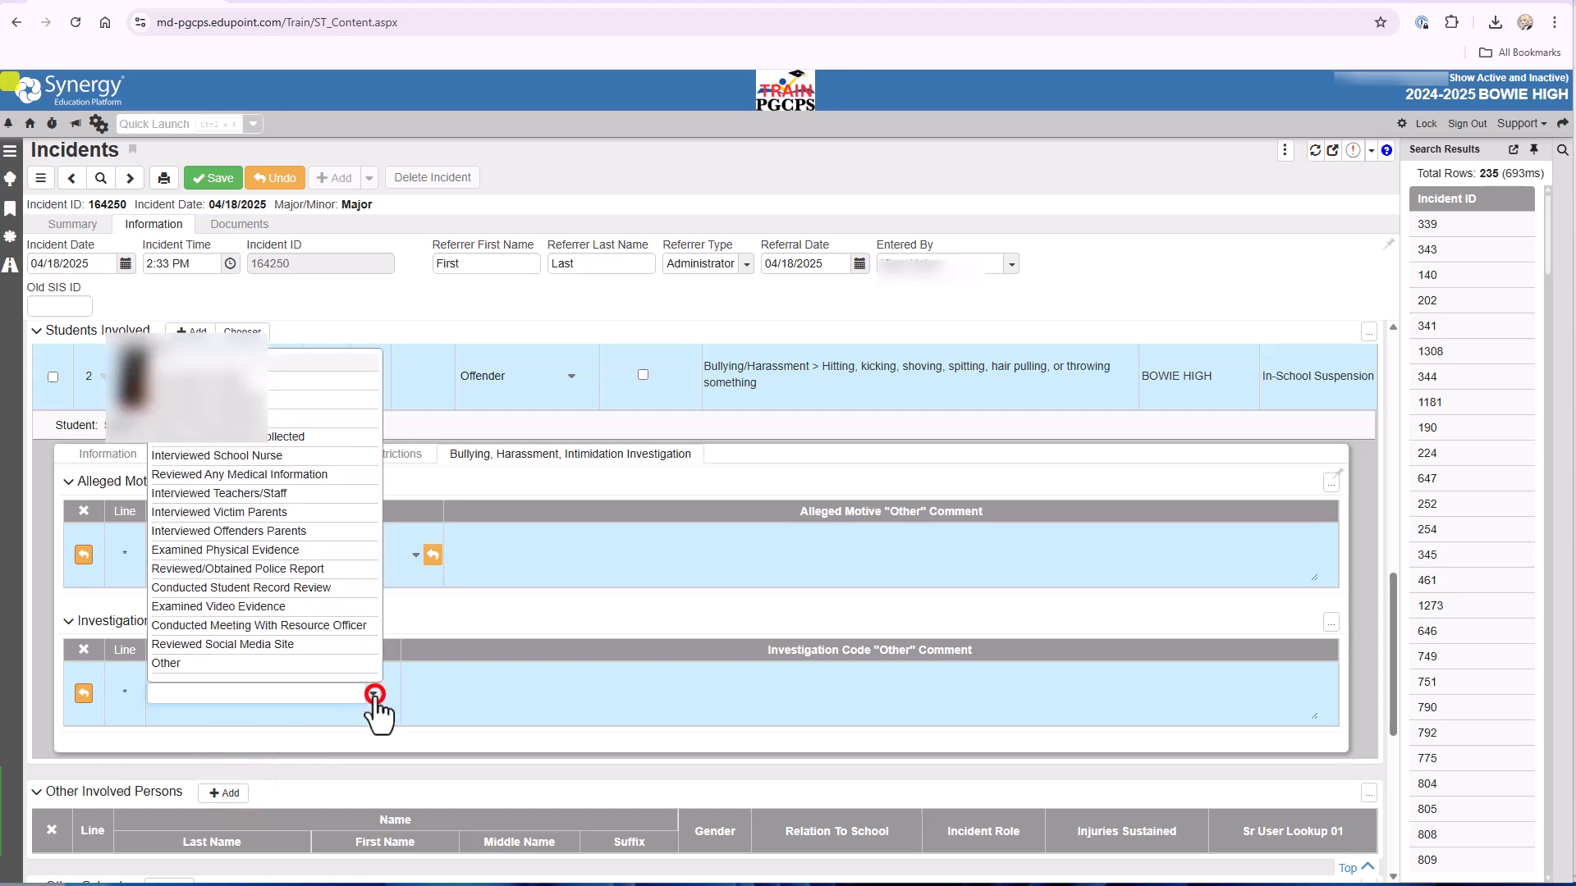
left_click(309, 550)
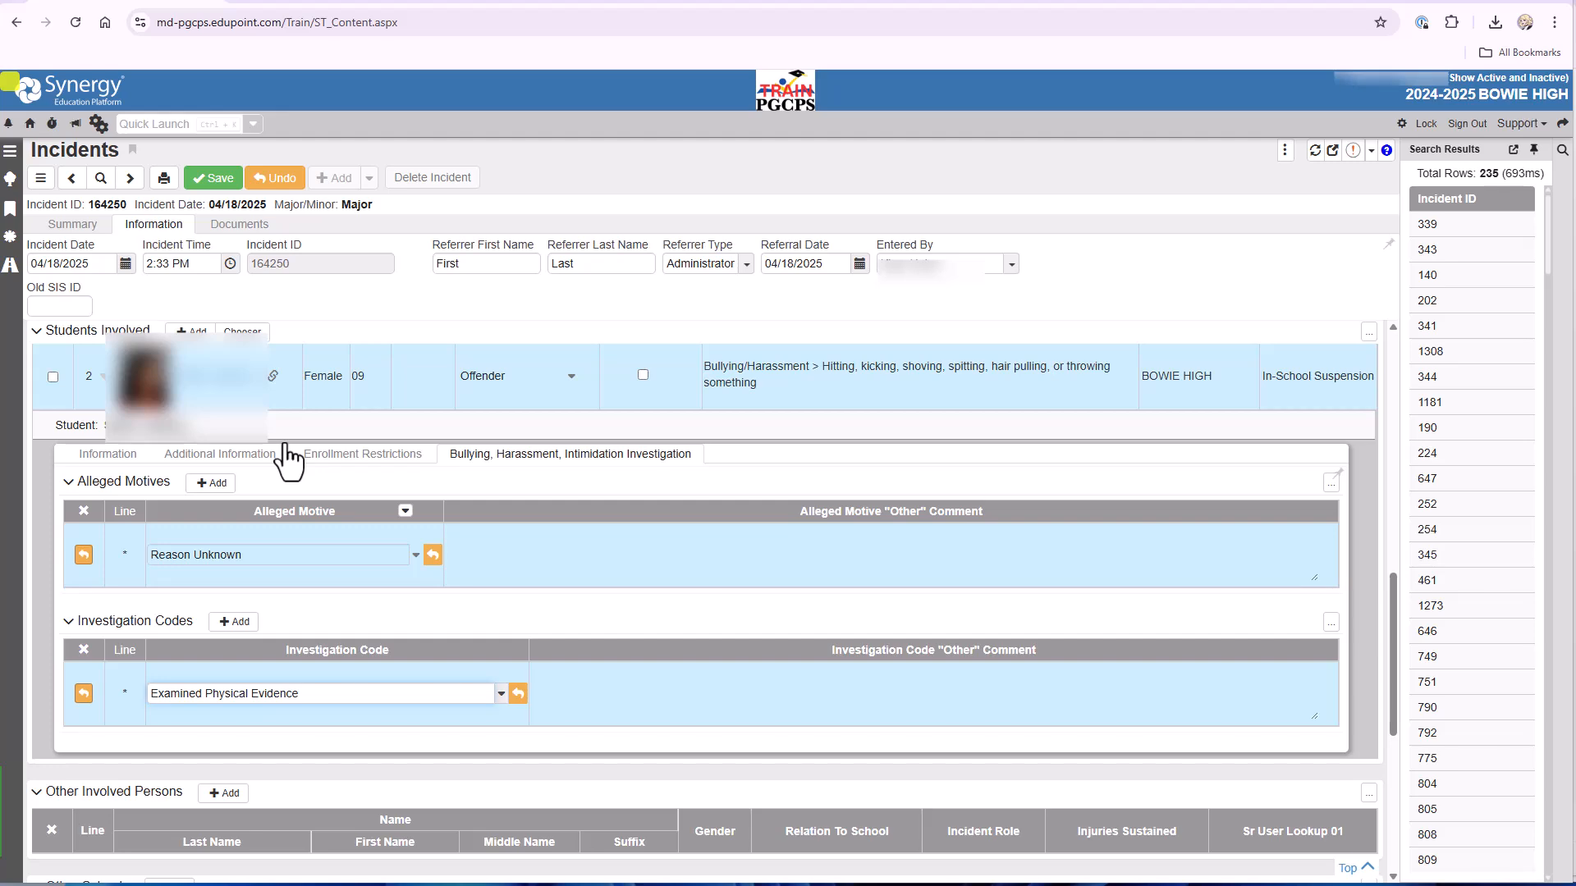
left_click(211, 178)
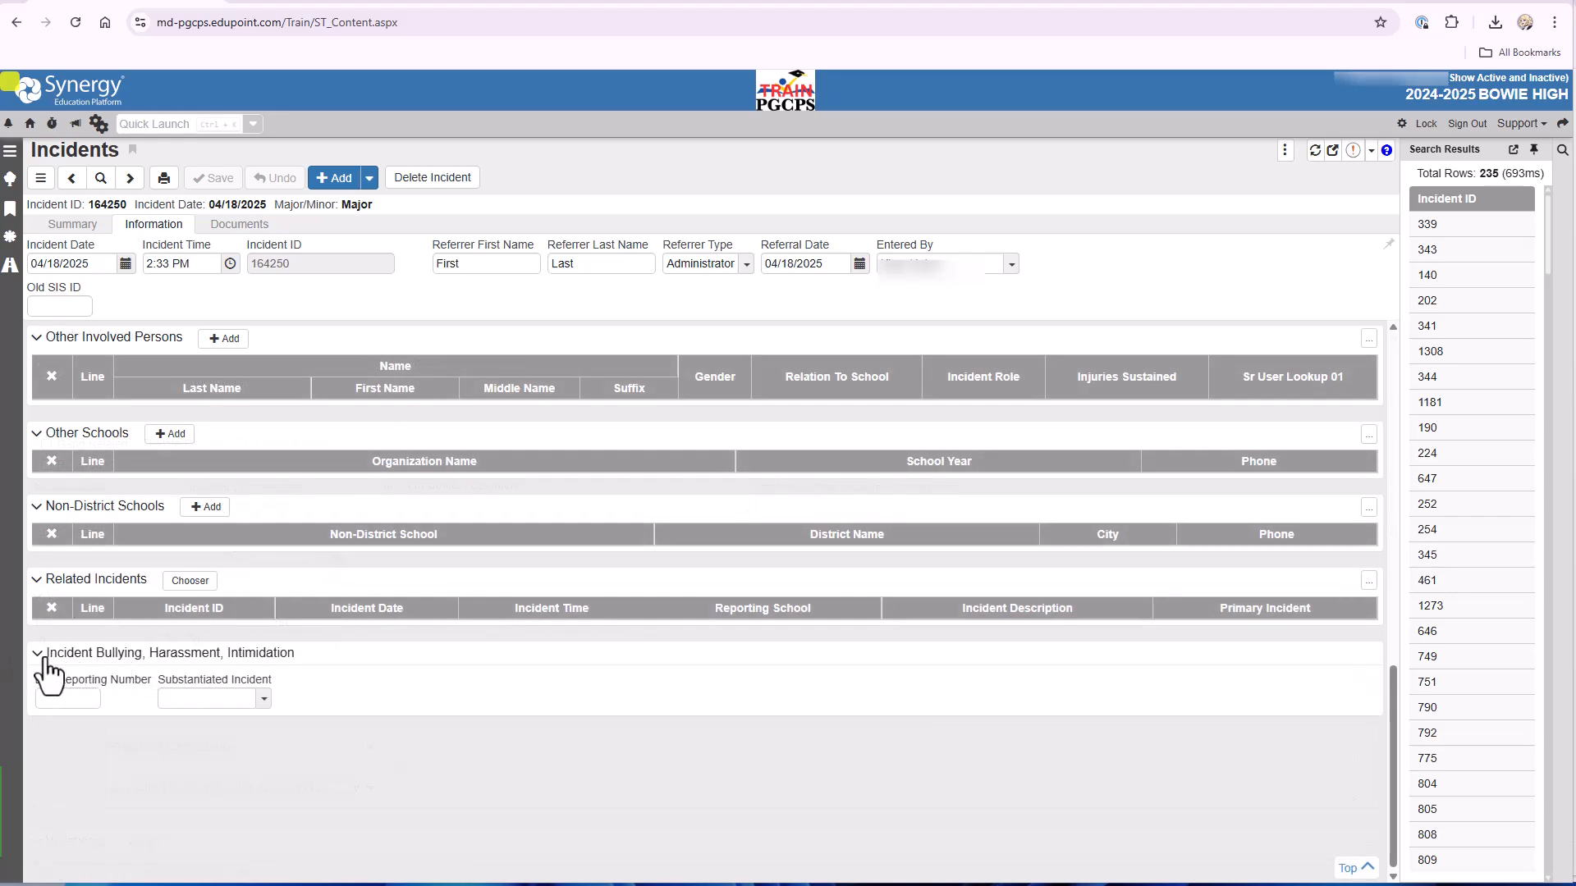
- Set the incident's BHI Reporting Number to 6666 and Substantiated Incident to Yes, and save the incident
left_click(51, 699)
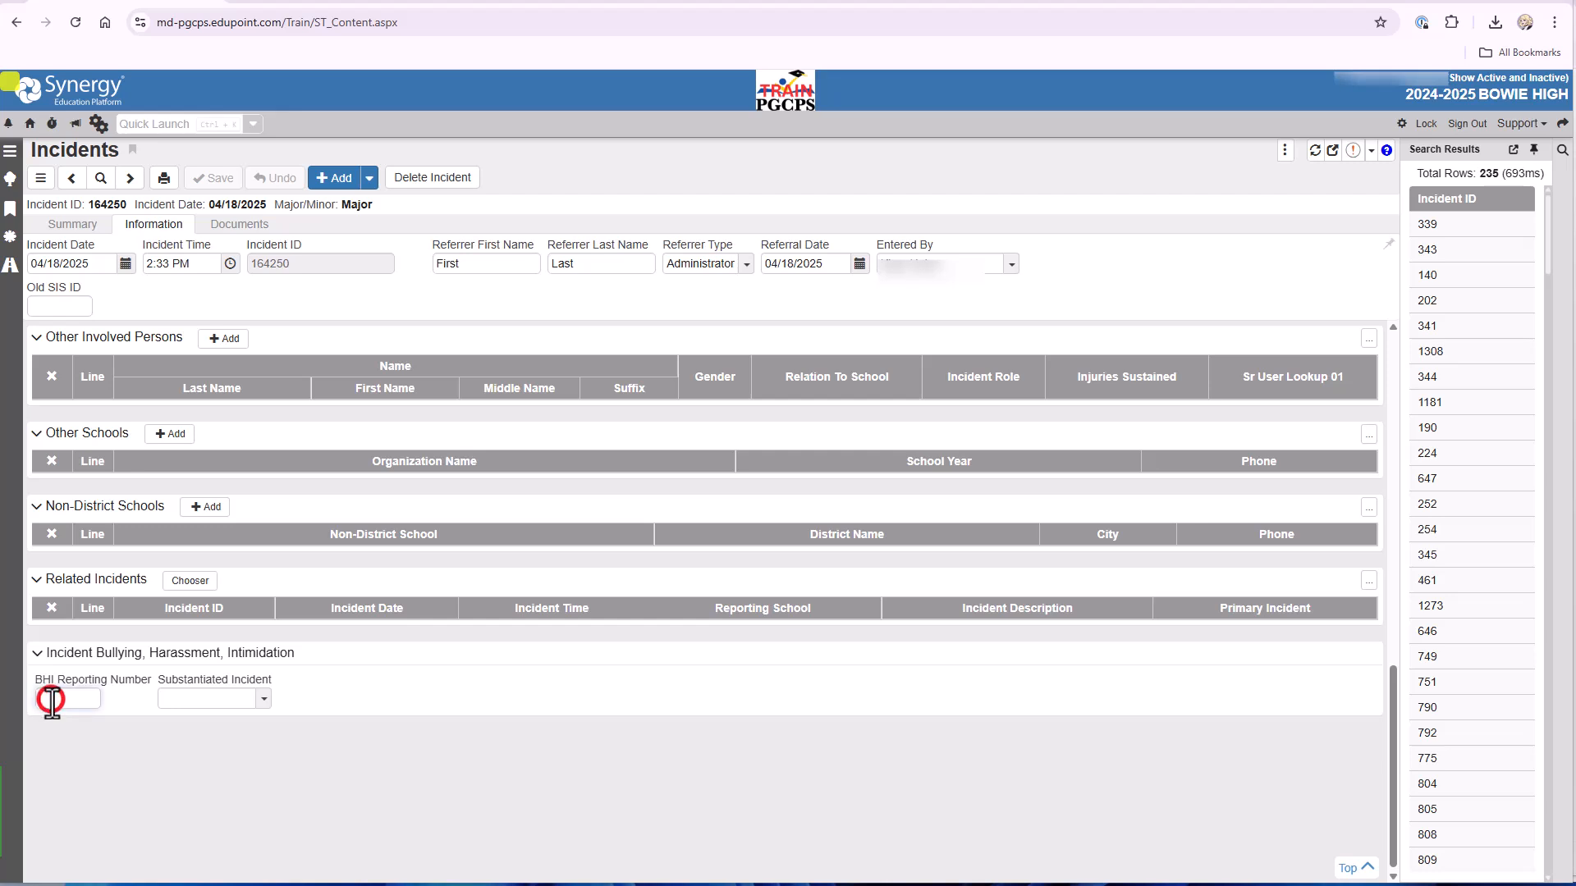
type("6666")
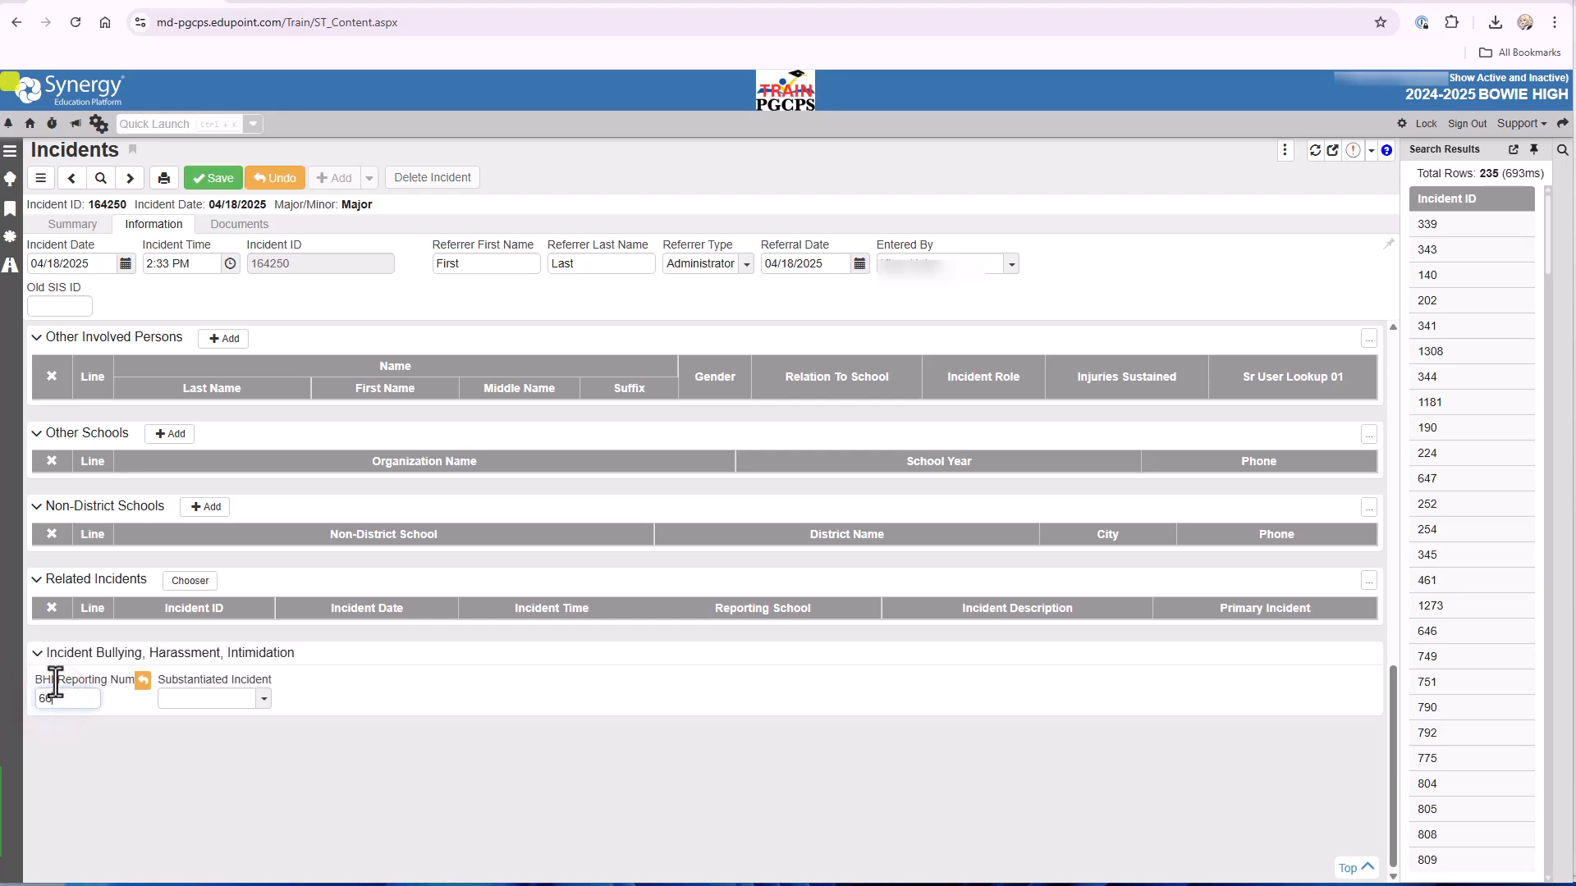
left_click(263, 700)
left_click(223, 760)
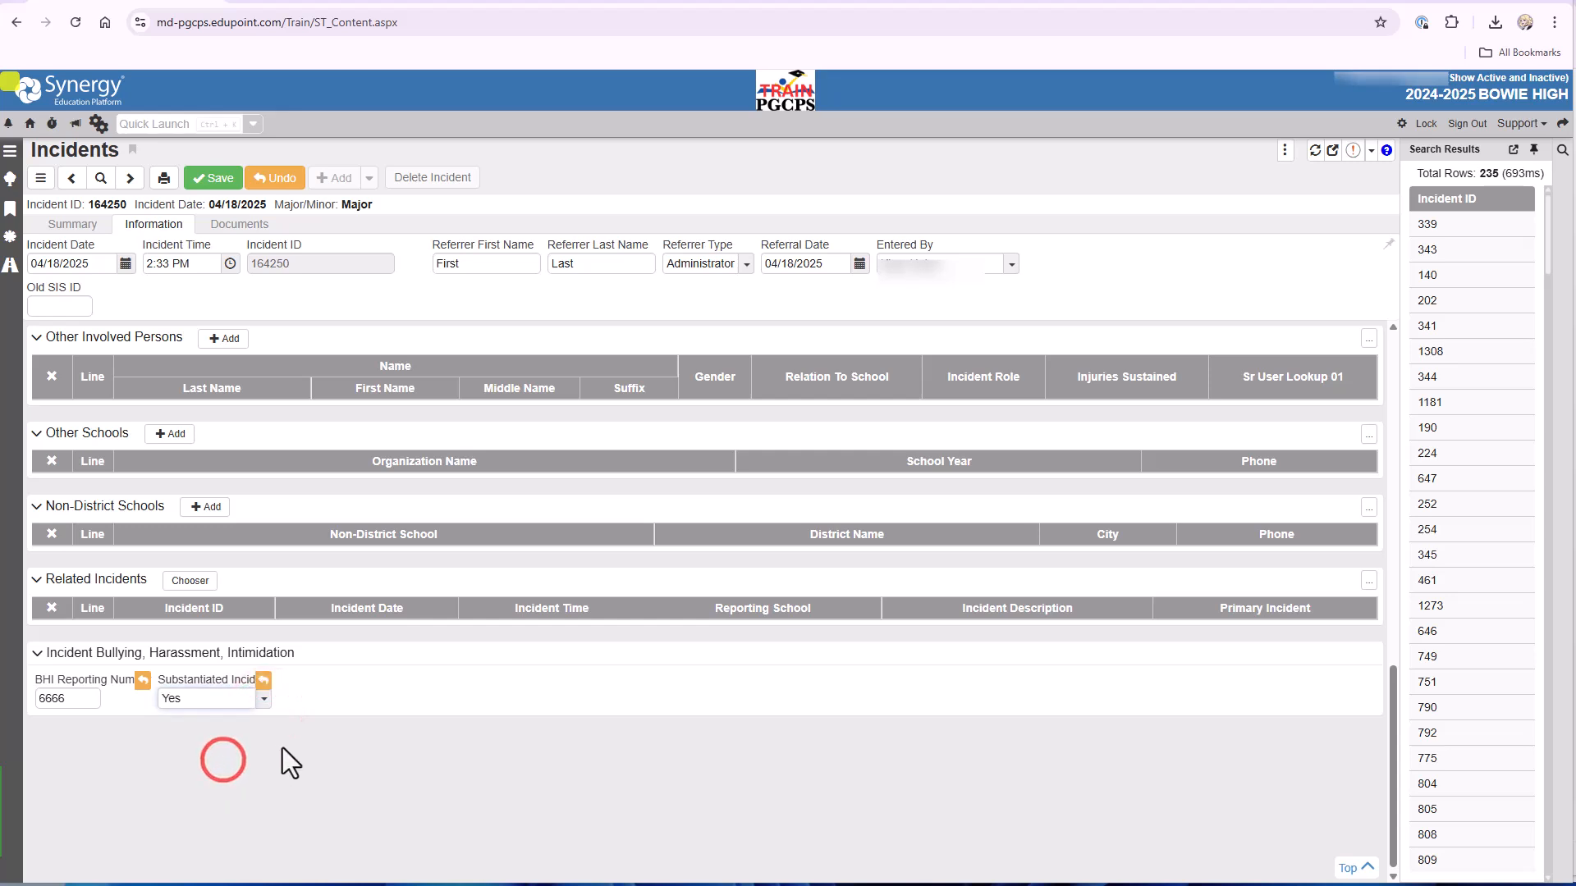
left_click(341, 679)
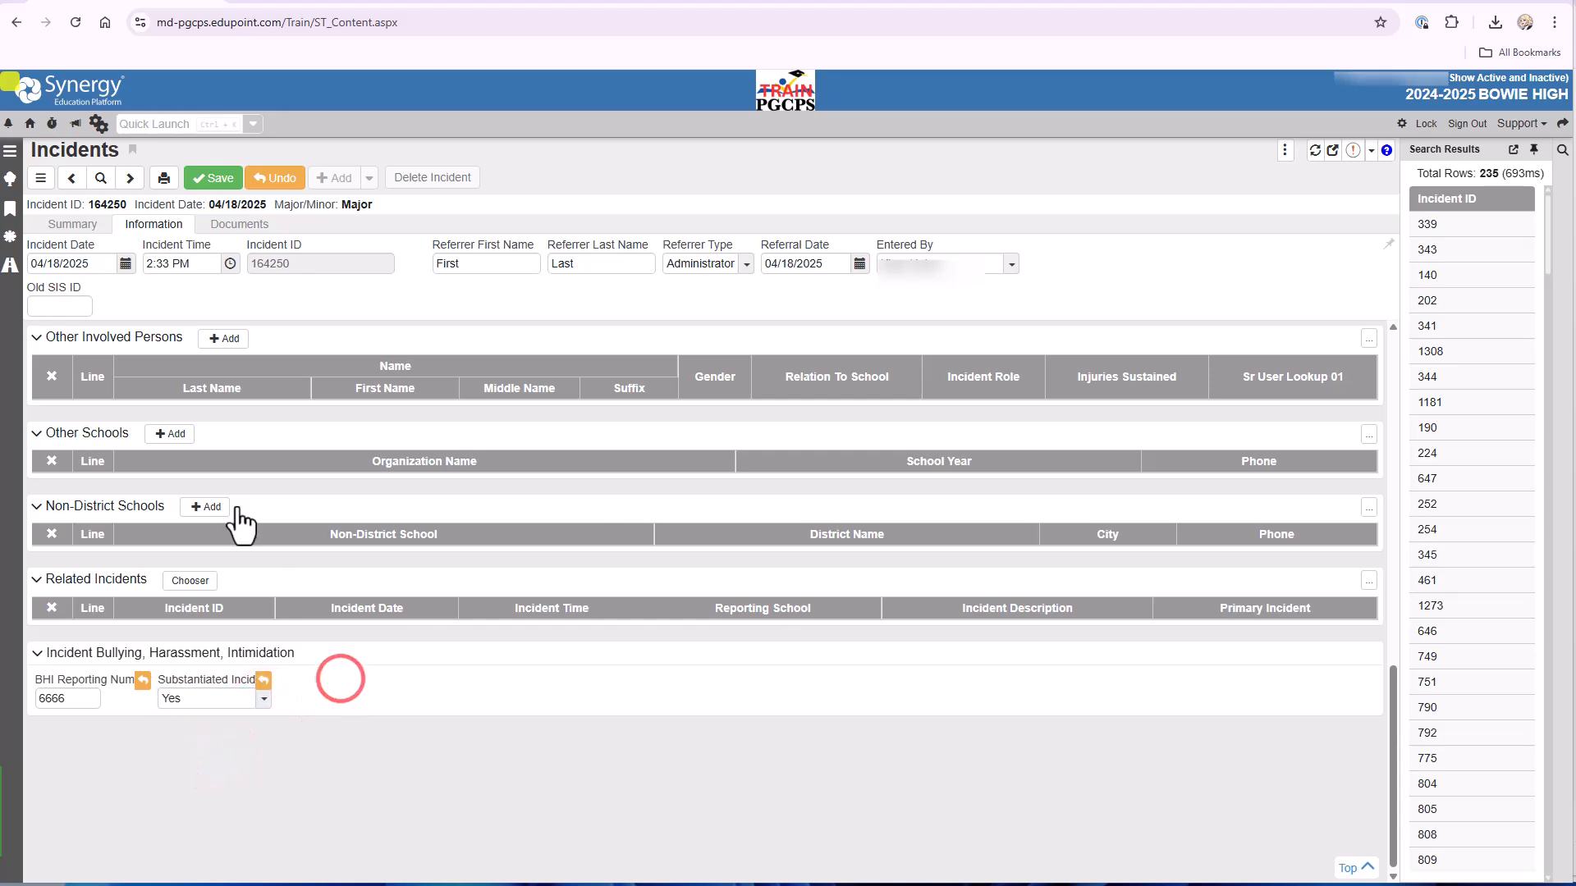
left_click(217, 181)
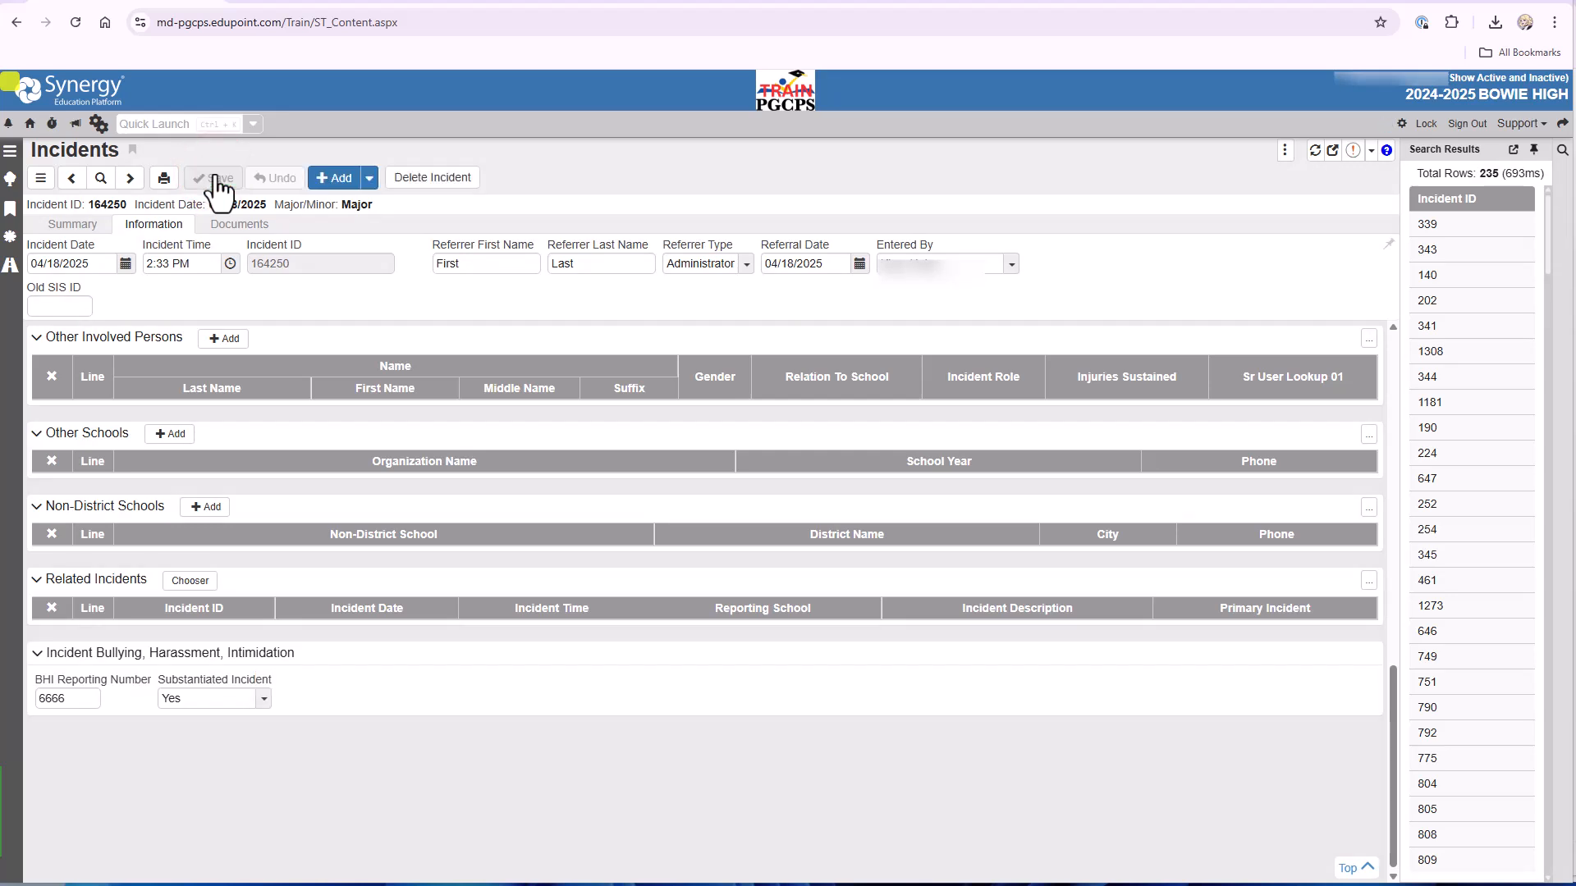